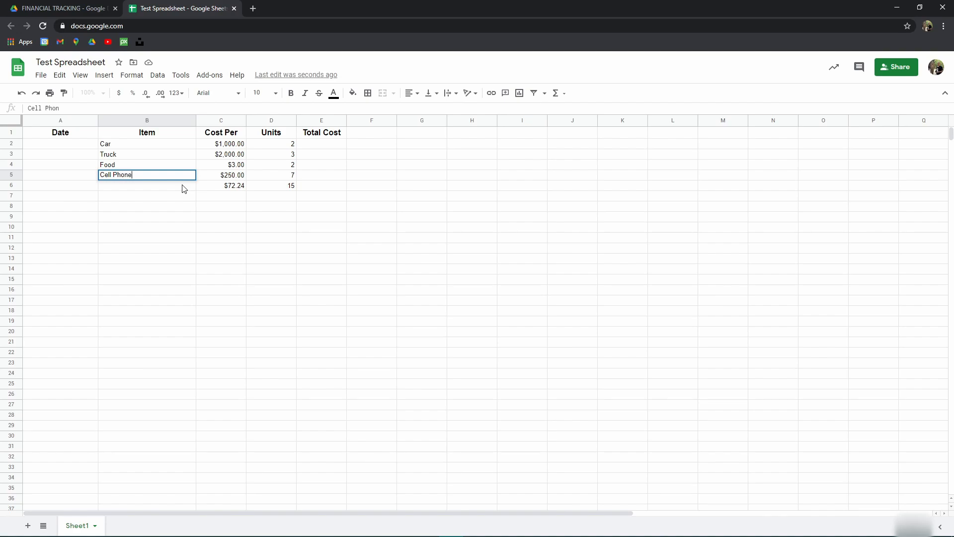
Complete the Item list by confirming Cell Phone in B5 and entering Transport in B6
{"action": "key", "text": "Return"}
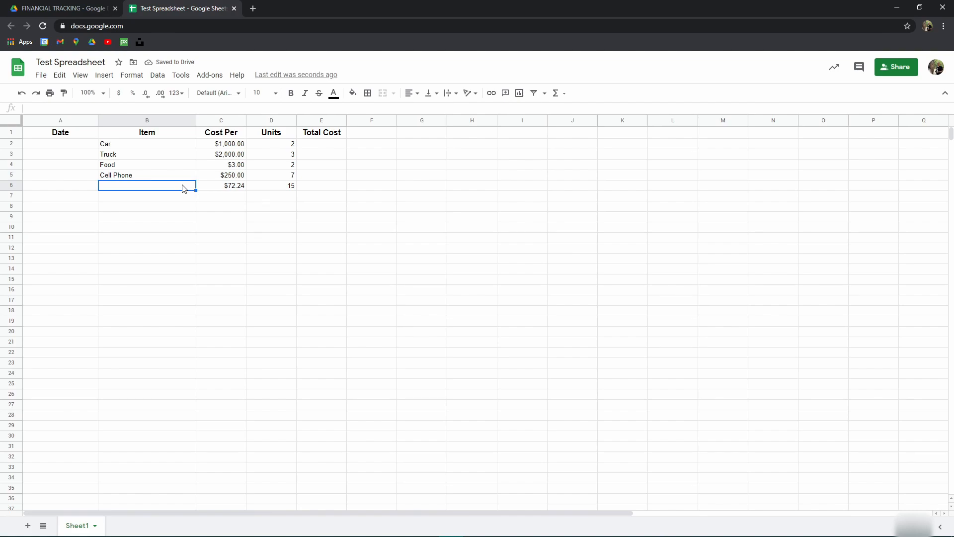
{"action": "type", "text": "Transport"}
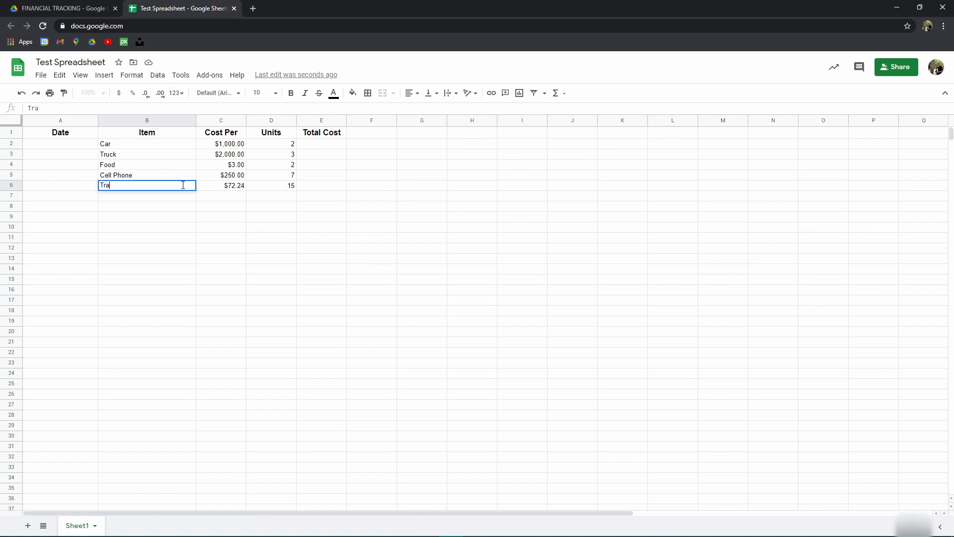
{"action": "key", "text": "Tab"}
{"action": "key", "text": "Right"}
{"action": "key", "text": "Right"}
{"action": "key", "text": "Left"}
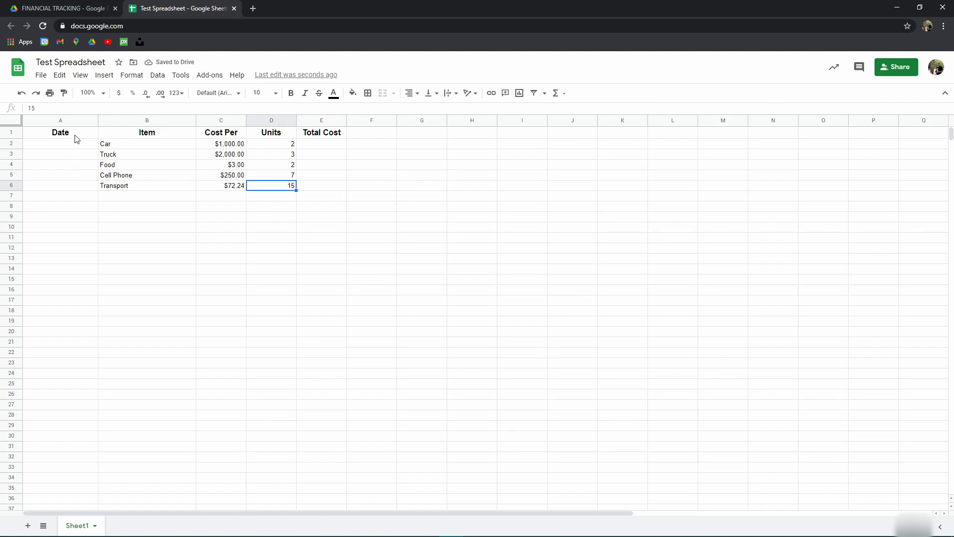
{"action": "left_click", "coordinate": [68, 120]}
{"action": "right_click", "coordinate": [68, 120]}
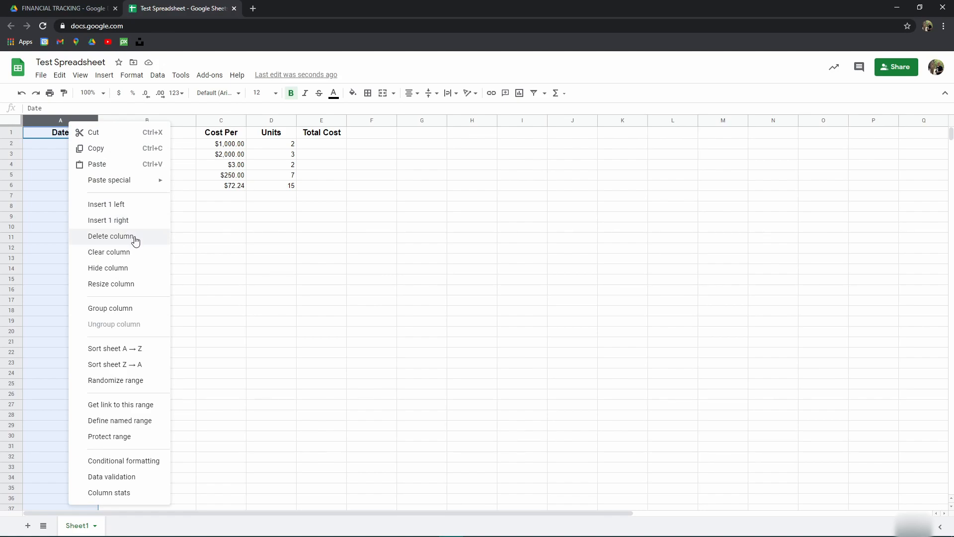
{"action": "left_click", "coordinate": [343, 229]}
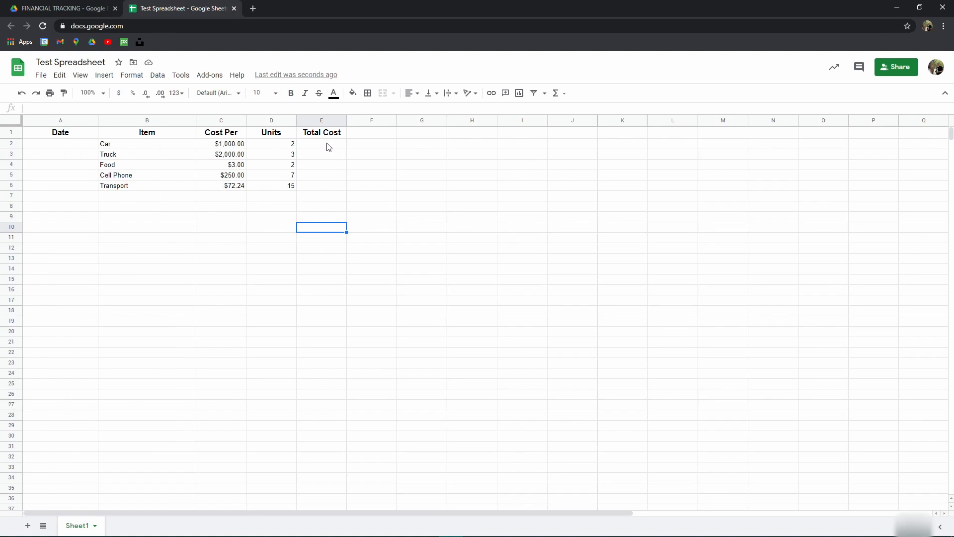
{"action": "left_click", "coordinate": [419, 249]}
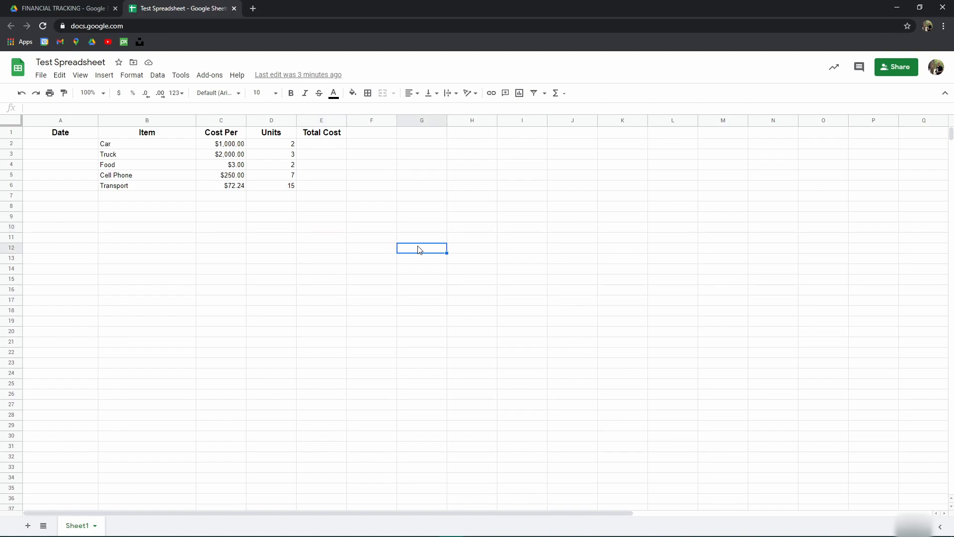
Start a formula in the first Total Cost cell, E2, with ARRAYFORMULA and an IF function nested inside it
{"action": "left_click", "coordinate": [318, 146]}
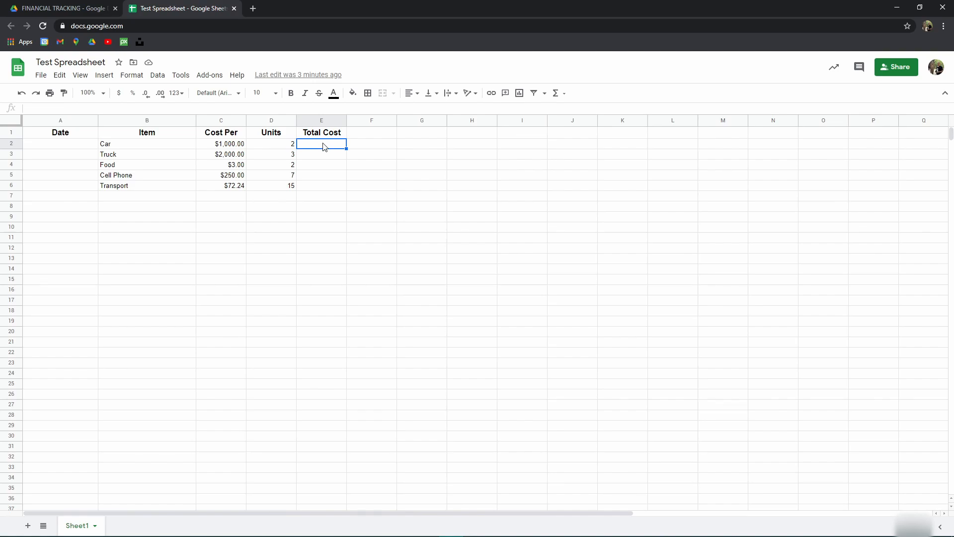
{"action": "type", "text": "="}
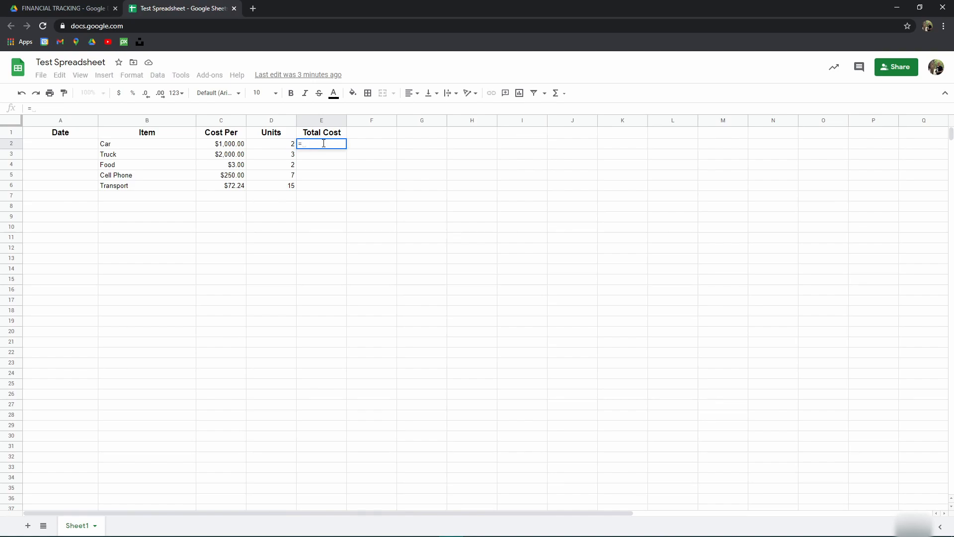
{"action": "type", "text": "arr"}
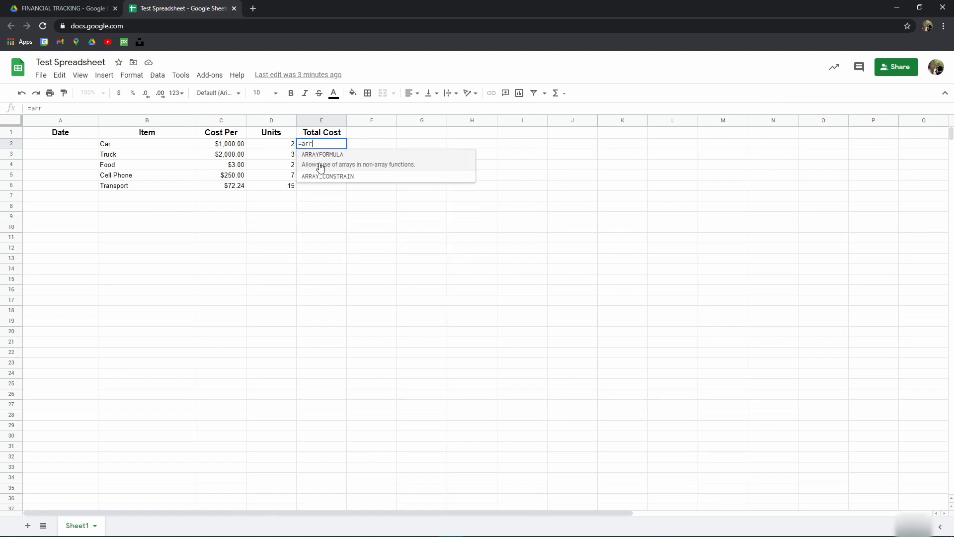
{"action": "left_click", "coordinate": [328, 158]}
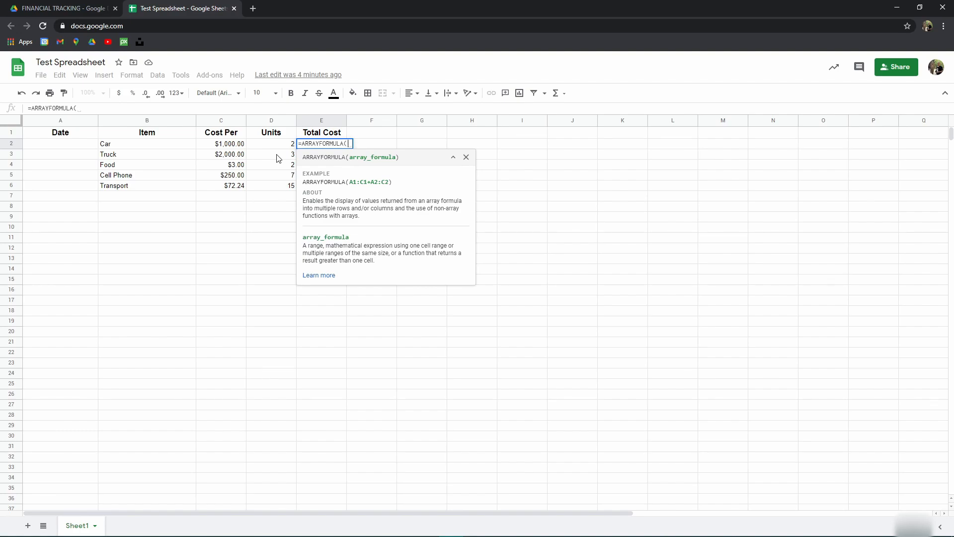
{"action": "type", "text": "if"}
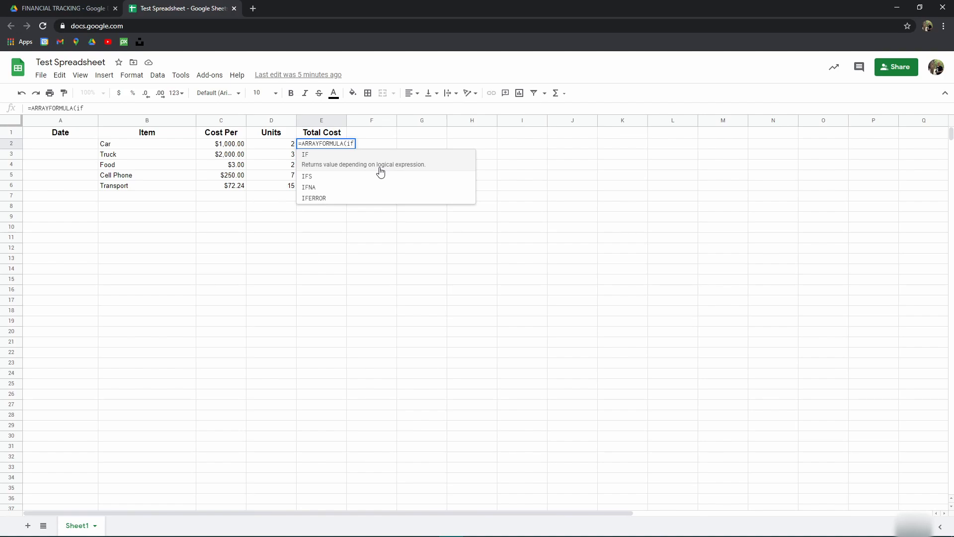
{"action": "type", "text": "("}
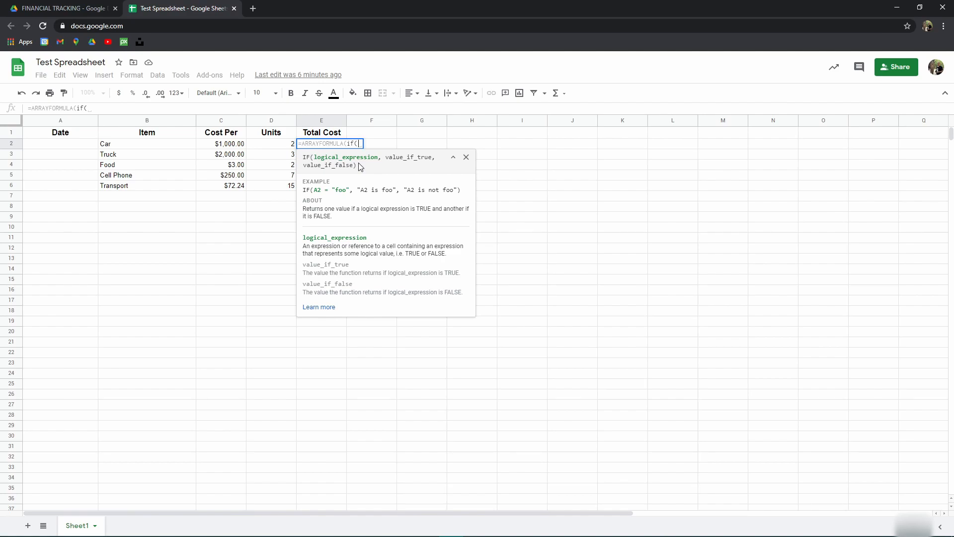
Use ISBLANK(C2:C) as the IF condition and an empty string "" as the value if true
{"action": "type", "text": "isblank"}
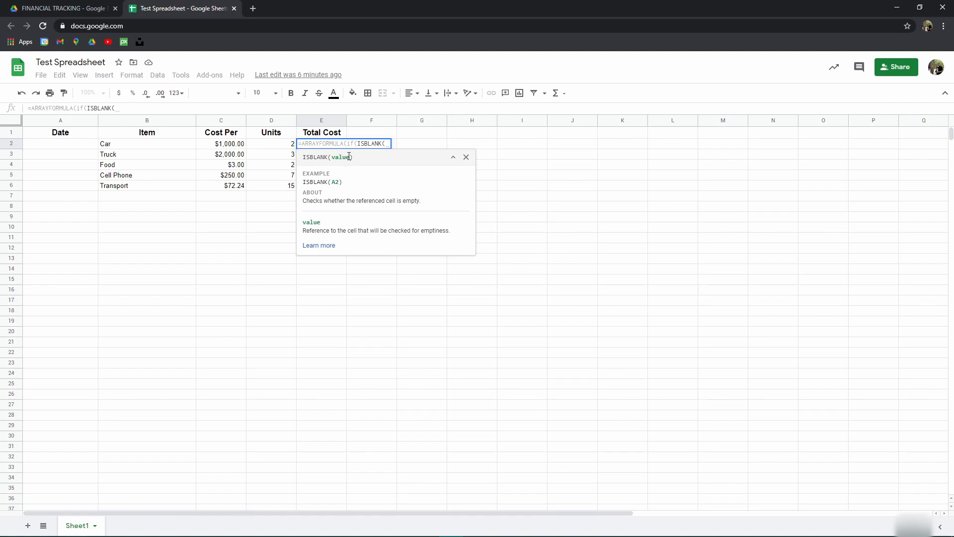
{"action": "left_click", "coordinate": [229, 146]}
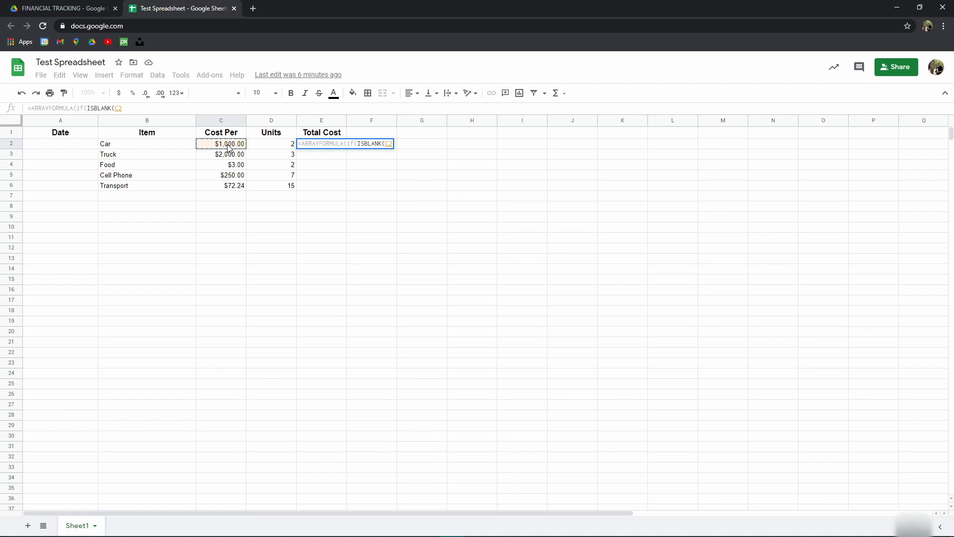
{"action": "type", "text": ":"}
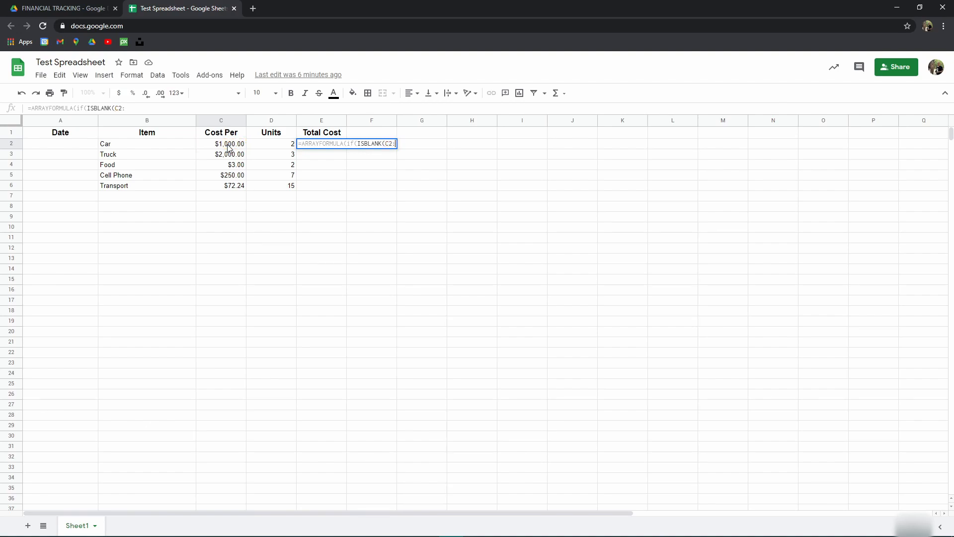
{"action": "type", "text": "C"}
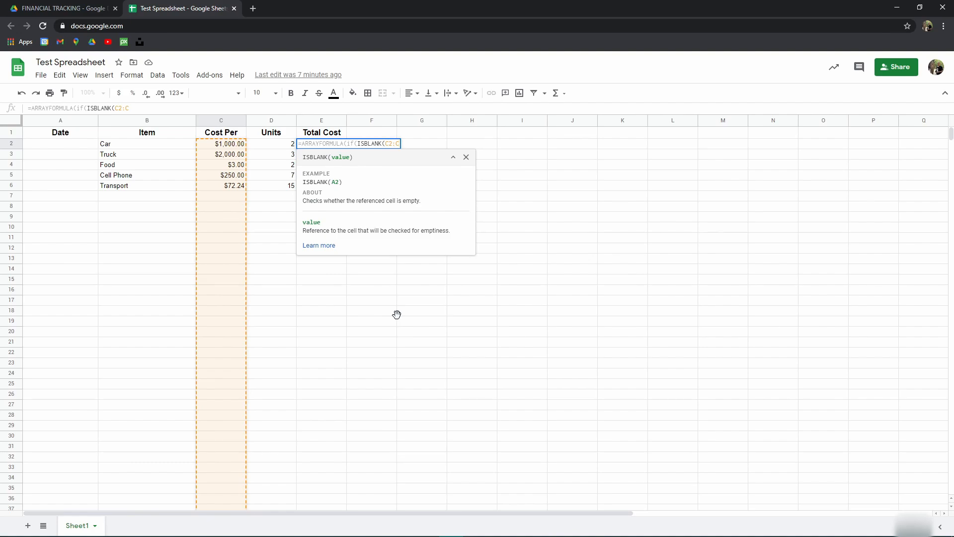
{"action": "type", "text": ")"}
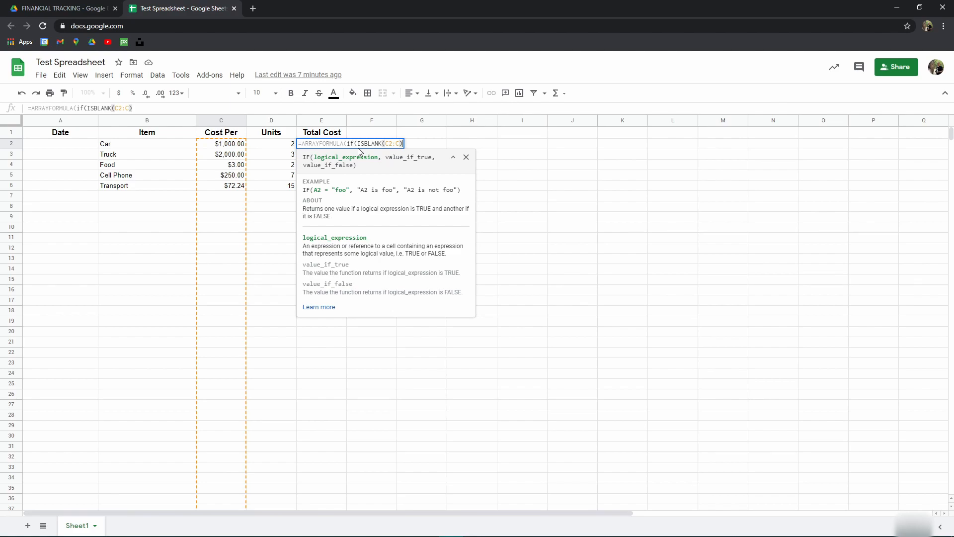
{"action": "key", "text": "BackSpace"}
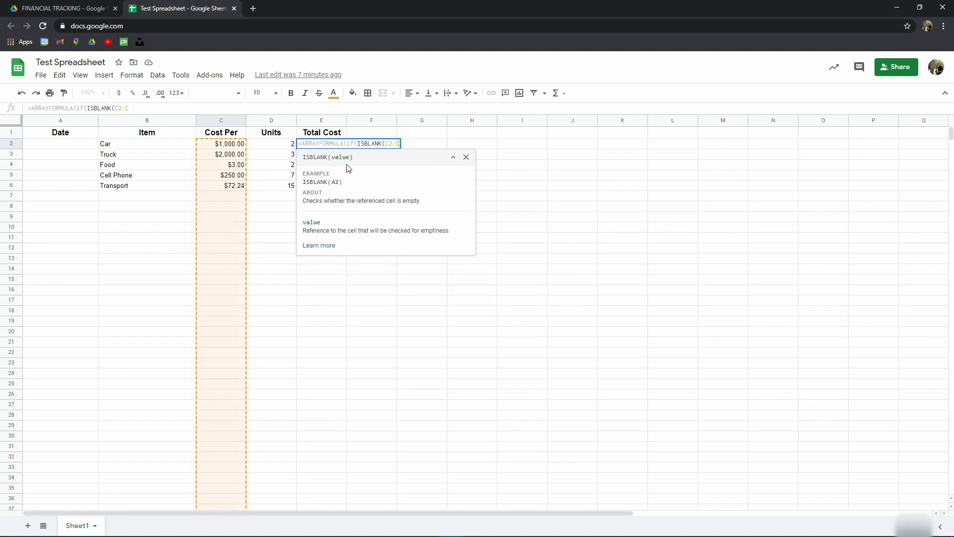
{"action": "type", "text": ")"}
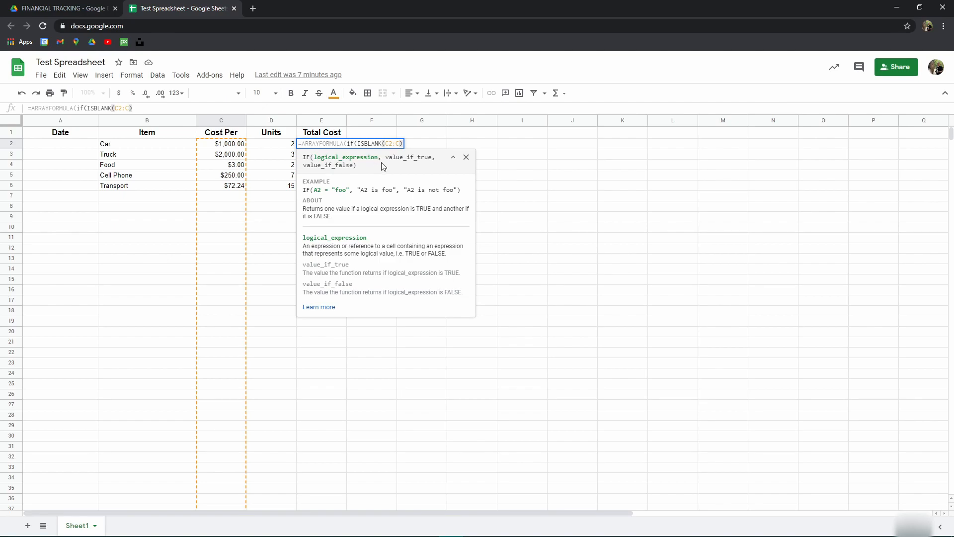
{"action": "type", "text": ","}
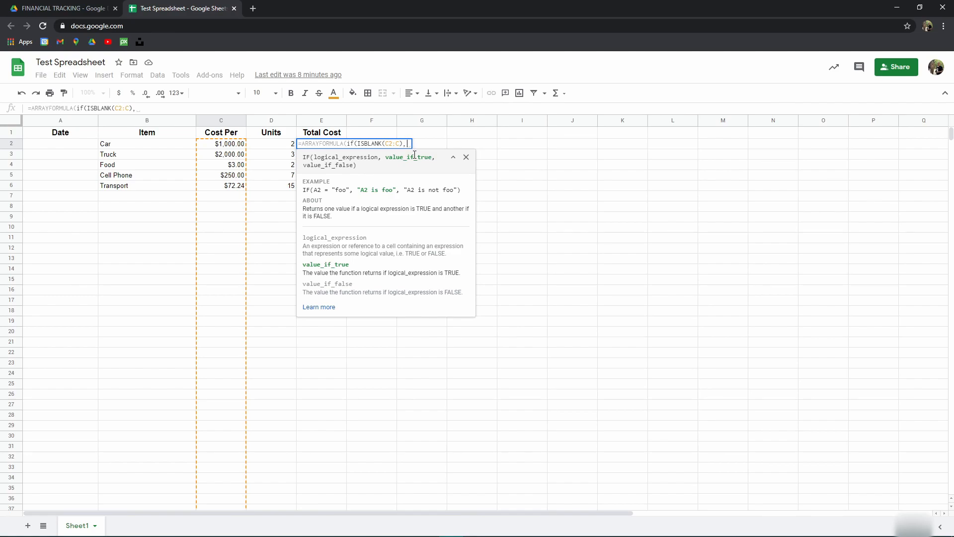
{"action": "type", "text": "\"\""}
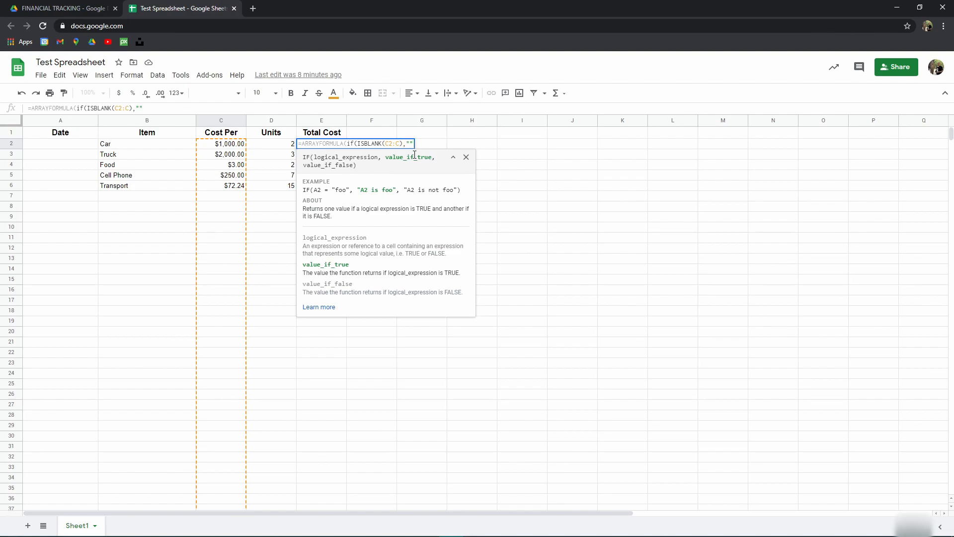
{"action": "key", "text": "Left"}
{"action": "type", "text": "XOIJHUDSAFPOUH"}
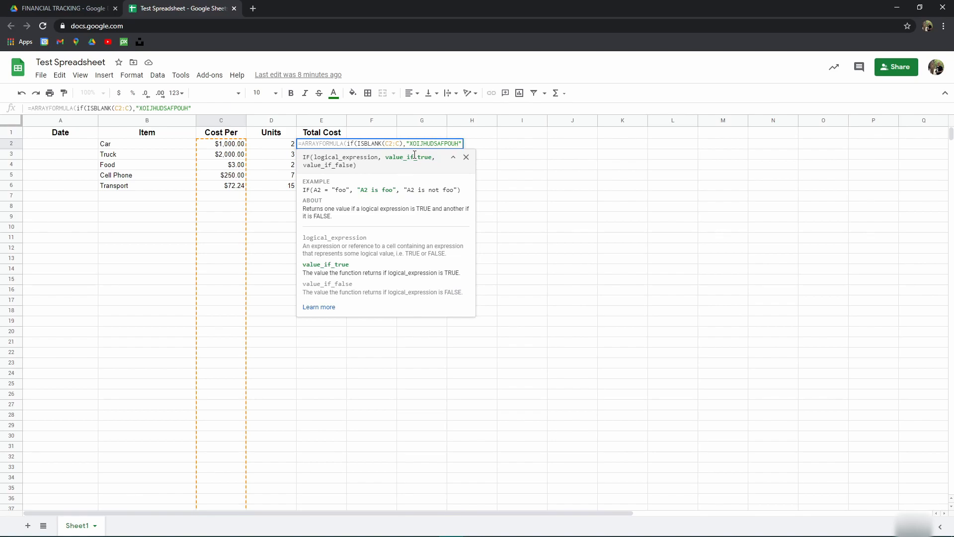
{"action": "key", "text": "BackSpace"}
{"action": "key", "text": "BackSpace"}
{"action": "key", "text": "BackSpace"}
{"action": "key", "text": "BackSpace"}
{"action": "key", "text": "BackSpace"}
{"action": "key", "text": "BackSpace"}
{"action": "key", "text": "BackSpace"}
{"action": "key", "text": "BackSpace"}
{"action": "key", "text": "BackSpace"}
{"action": "key", "text": "BackSpace"}
{"action": "key", "text": "BackSpace"}
{"action": "key", "text": "BackSpace"}
{"action": "key", "text": "BackSpace"}
{"action": "key", "text": "BackSpace"}
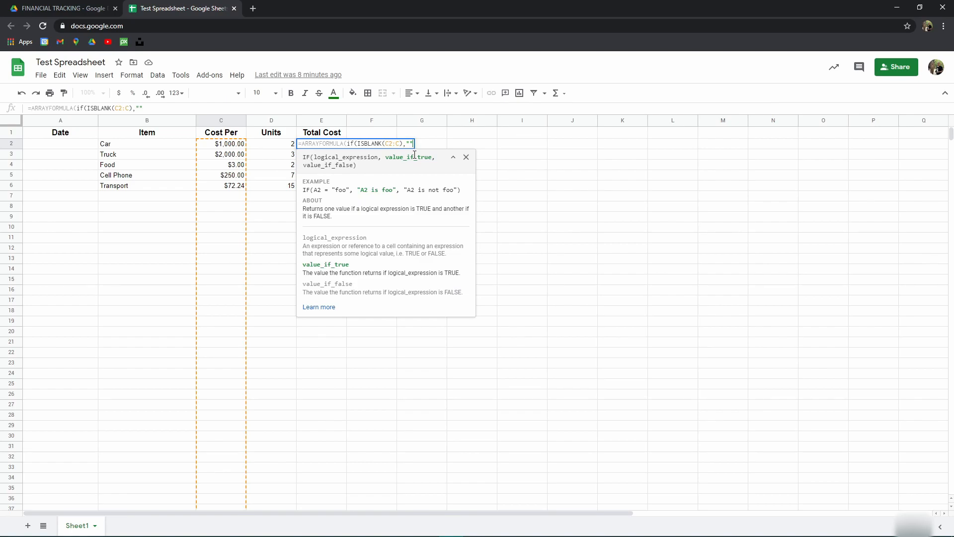
Add the product of cost per item and units, (C2*D2), as the IF function's value if false
{"action": "type", "text": ","}
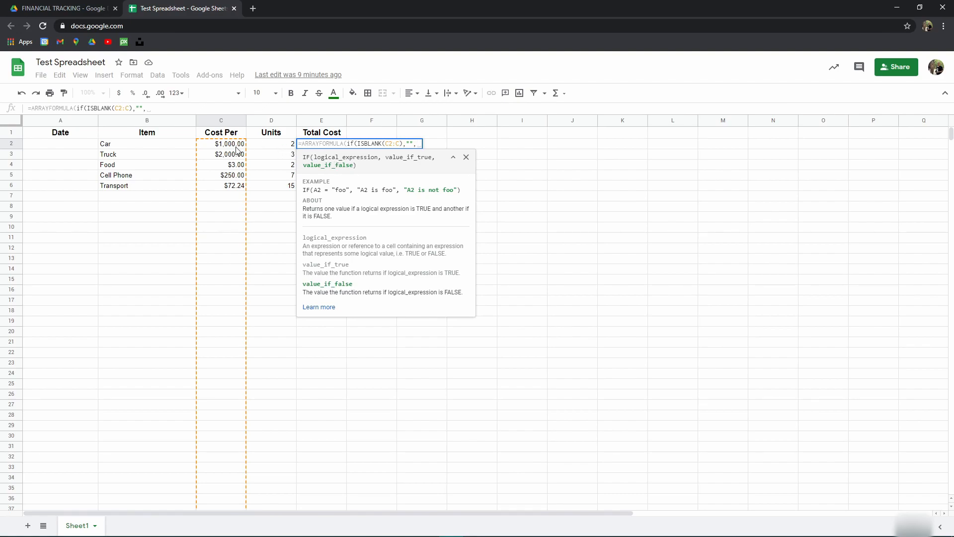
{"action": "type", "text": "("}
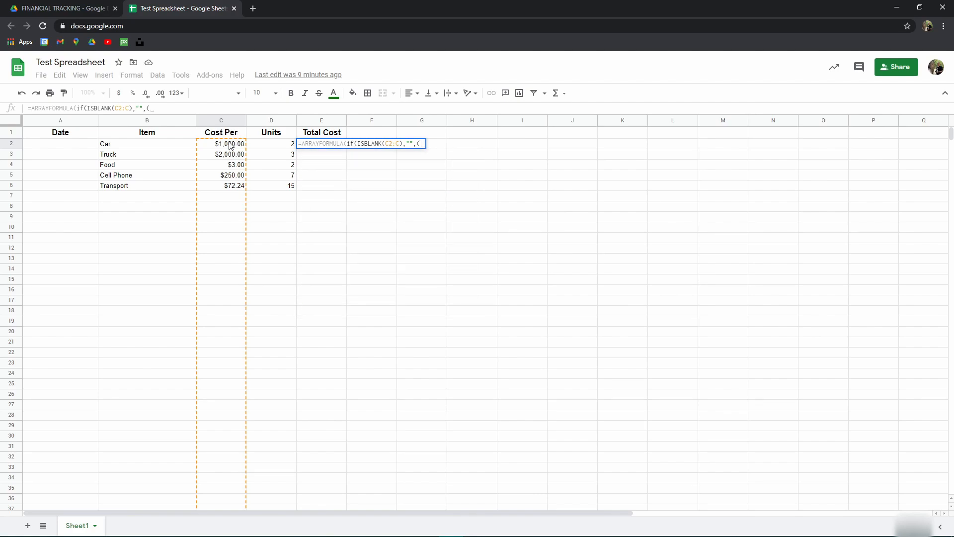
{"action": "left_click", "coordinate": [232, 145]}
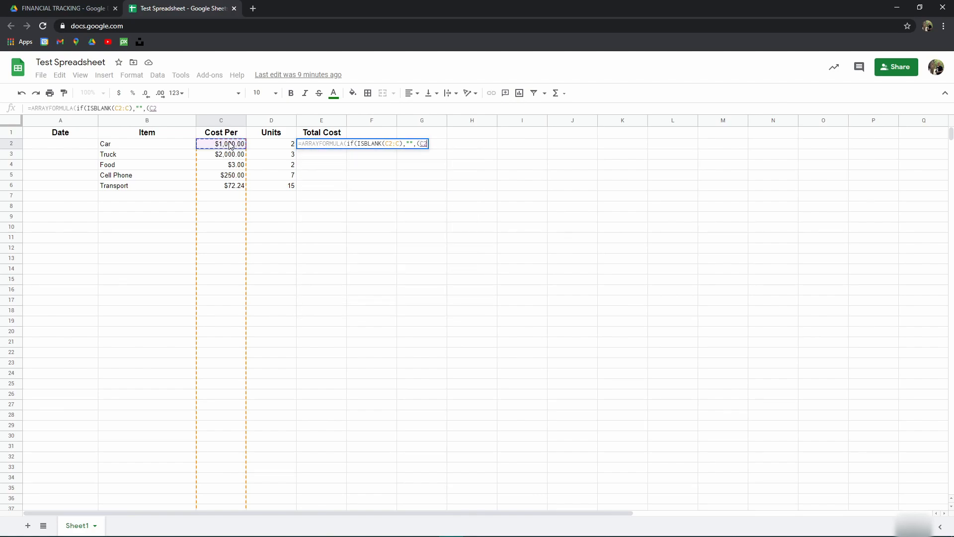
{"action": "type", "text": "*"}
{"action": "left_click", "coordinate": [282, 147]}
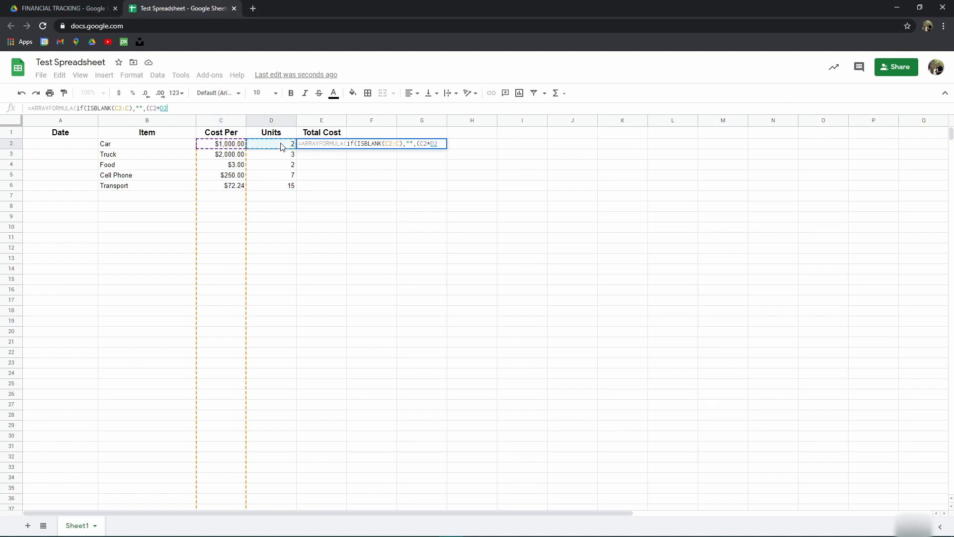
{"action": "type", "text": ")"}
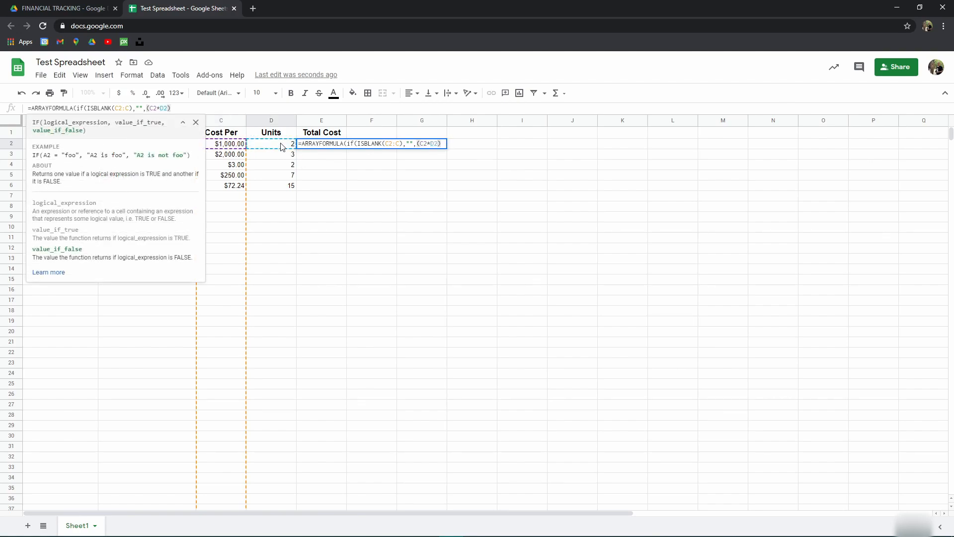
Extend the two multiplied references to the open-ended ranges C2:C and D2:D
{"action": "key", "text": "Left"}
{"action": "key", "text": "Left"}
{"action": "key", "text": "Left"}
{"action": "key", "text": "Left"}
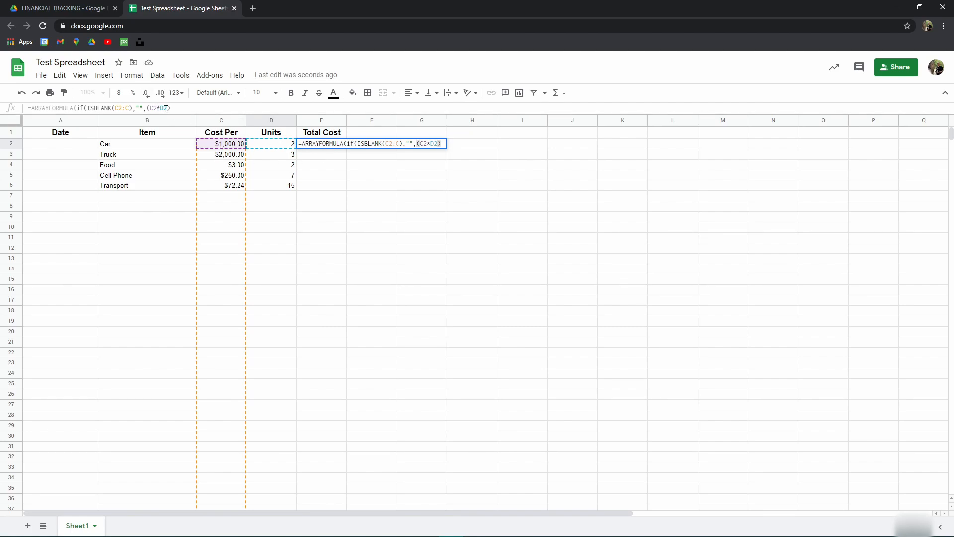
{"action": "type", "text": ":C"}
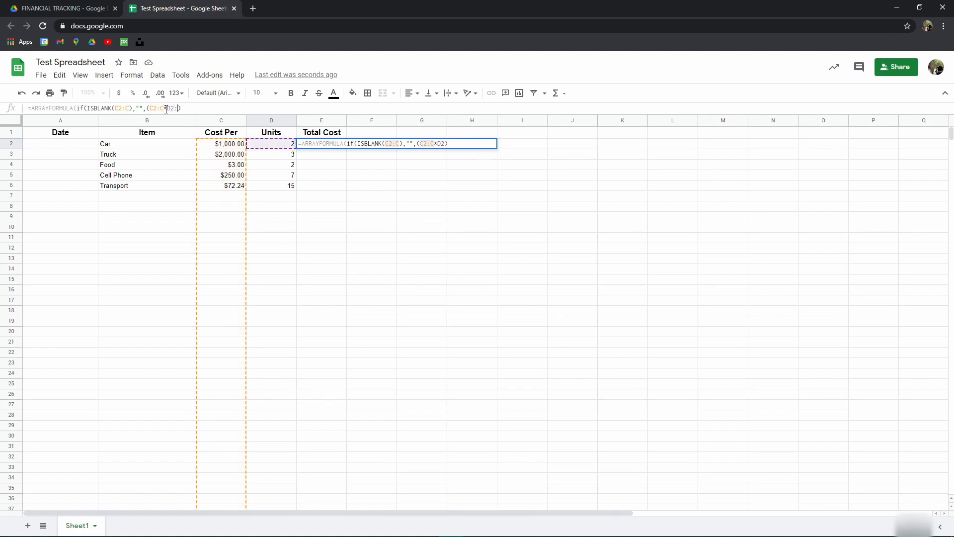
{"action": "type", "text": "D"}
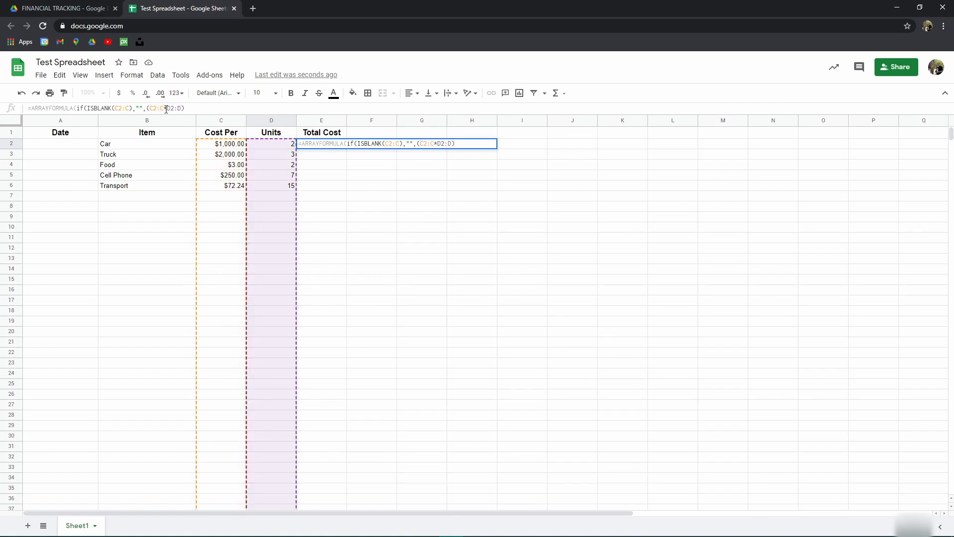
Close the IF and ARRAYFORMULA parentheses and commit the formula in E2
{"action": "key", "text": "Right"}
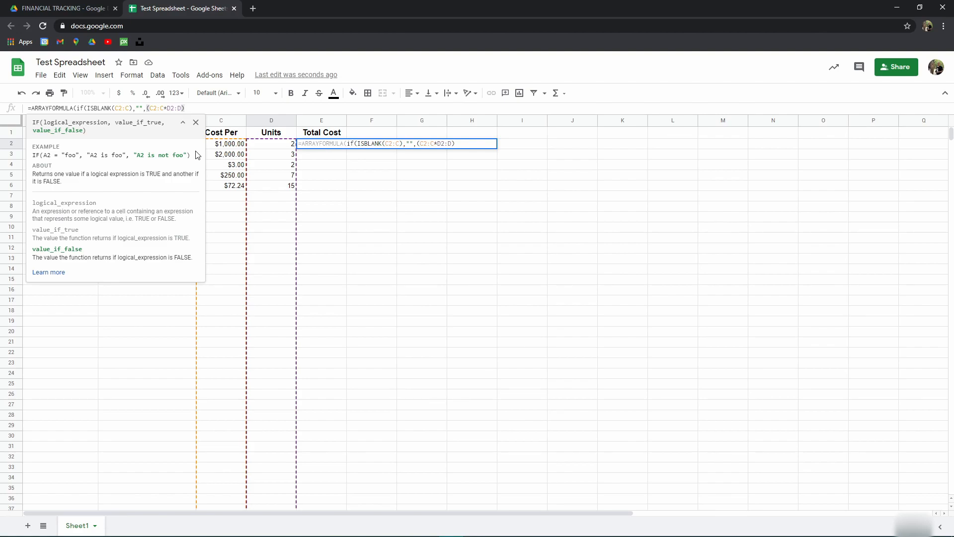
{"action": "type", "text": ")"}
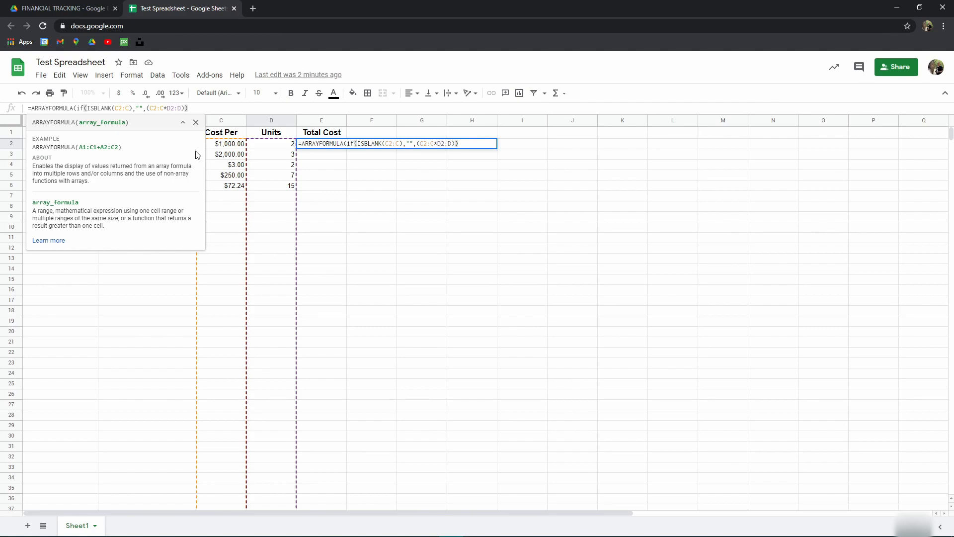
{"action": "type", "text": ")"}
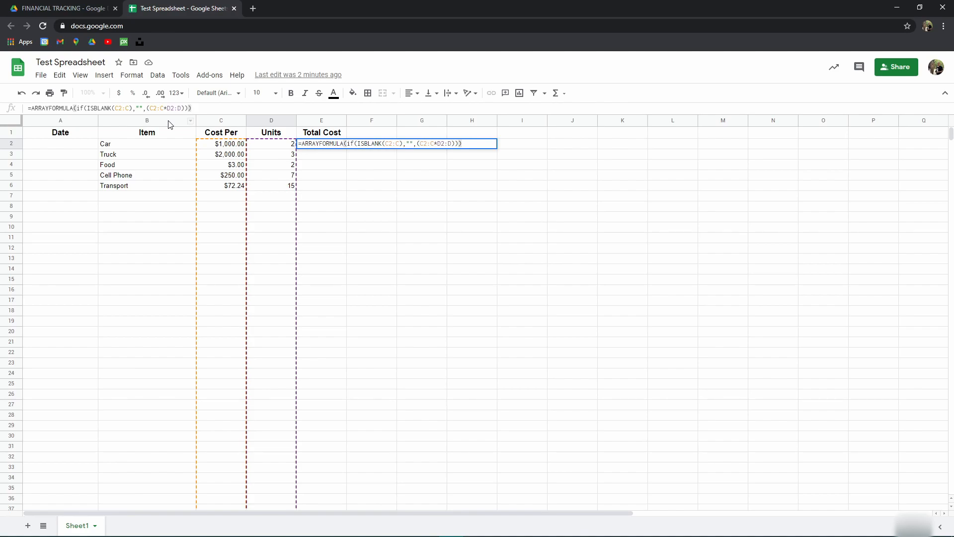
{"action": "key", "text": "Return"}
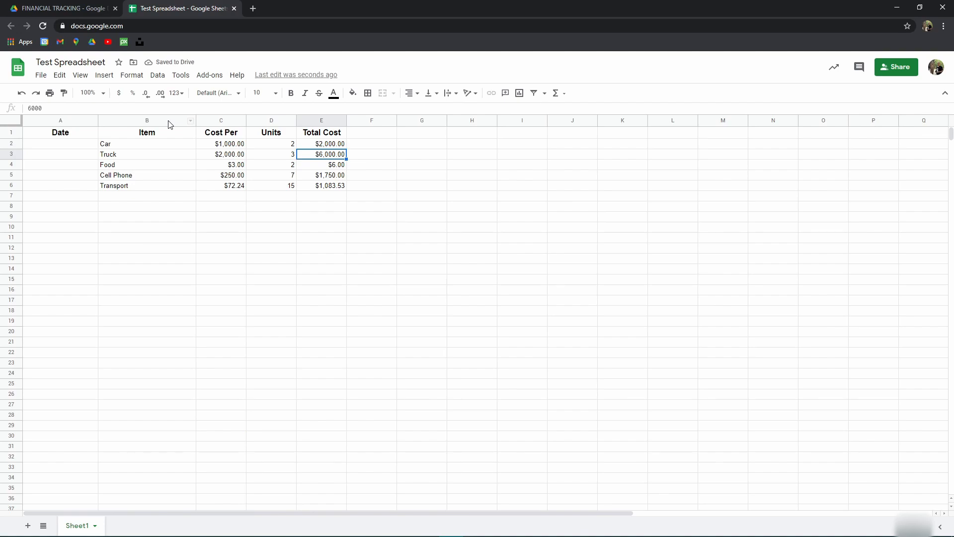
Examine the formula in E2 and the Total Cost cells in the blank rows down to row 13
{"action": "key", "text": "Up"}
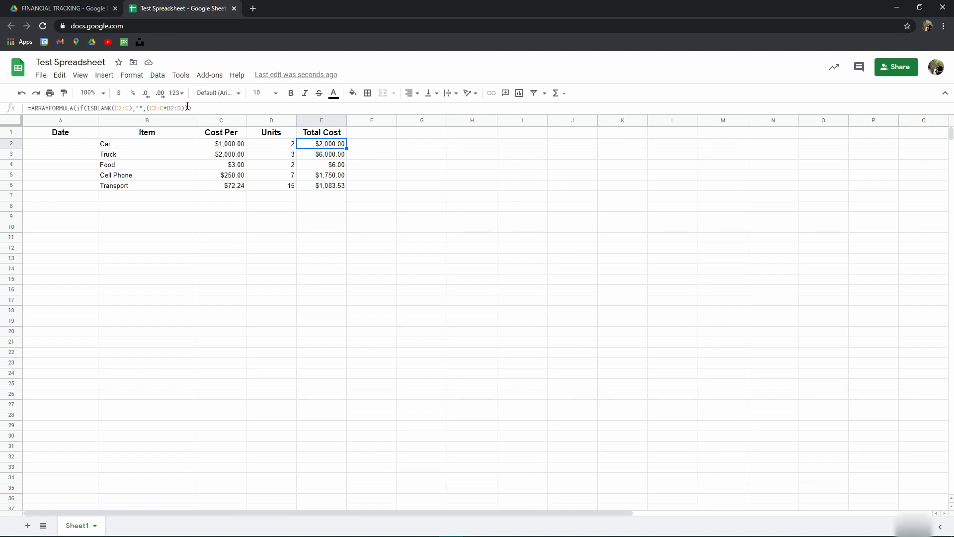
{"action": "key", "text": "Down"}
{"action": "key", "text": "Down"}
{"action": "key", "text": "Down"}
{"action": "key", "text": "Down"}
{"action": "key", "text": "Down"}
{"action": "key", "text": "Down"}
{"action": "key", "text": "Down"}
{"action": "key", "text": "Down"}
{"action": "key", "text": "Down"}
{"action": "key", "text": "Down"}
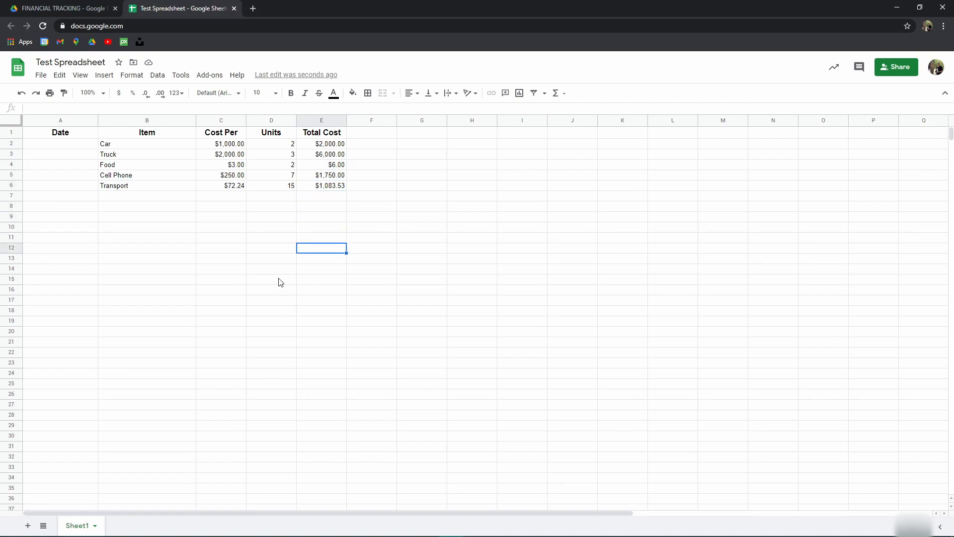
{"action": "key", "text": "Right"}
{"action": "key", "text": "Left"}
{"action": "key", "text": "Down"}
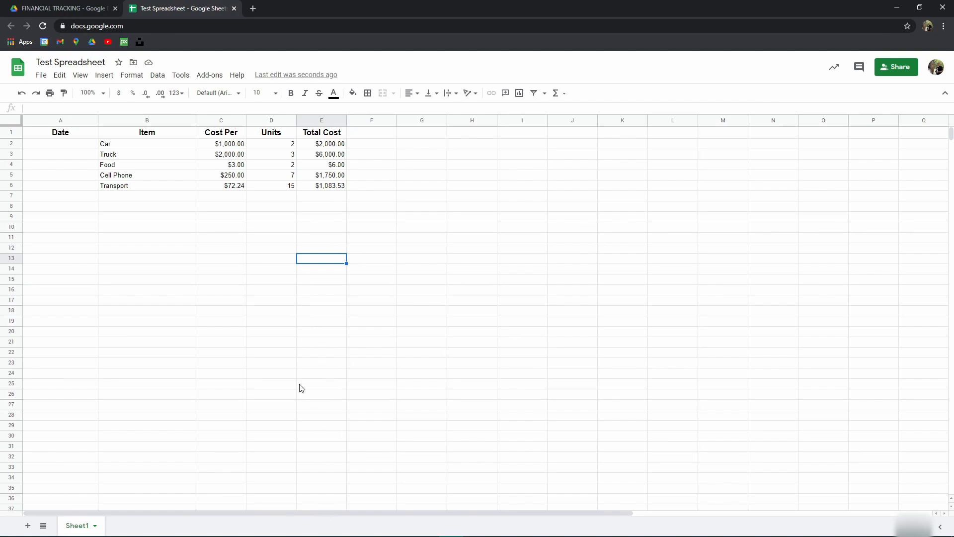
Enter 100 as a test Cost Per in C28 without any units and check the Total Cost in E28
{"action": "left_click", "coordinate": [227, 261]}
{"action": "left_click", "coordinate": [224, 415]}
{"action": "type", "text": "100"}
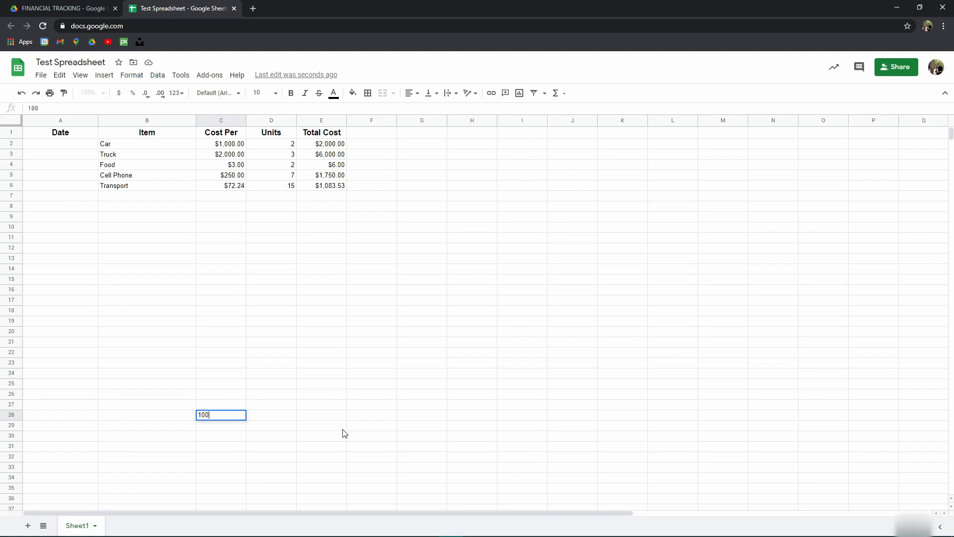
{"action": "key", "text": "Up"}
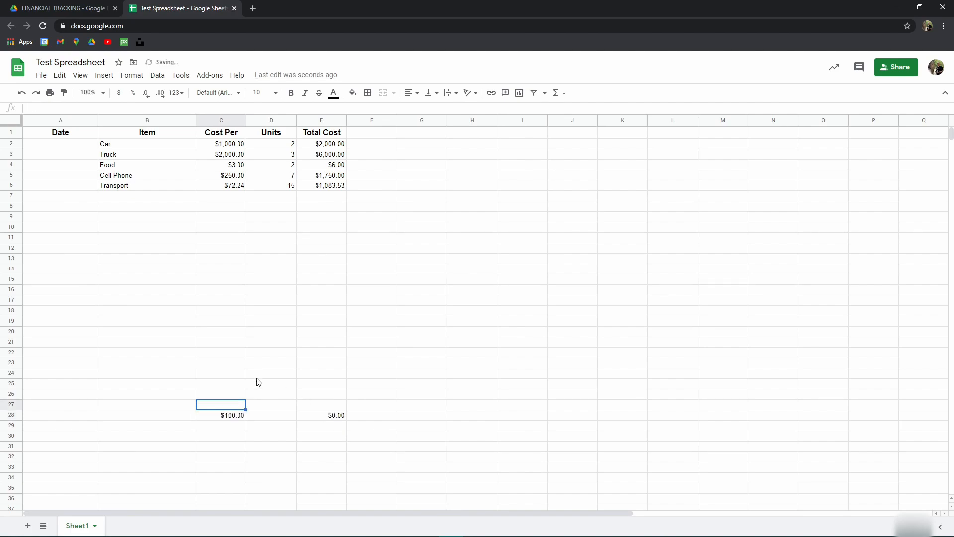
{"action": "left_click", "coordinate": [325, 415]}
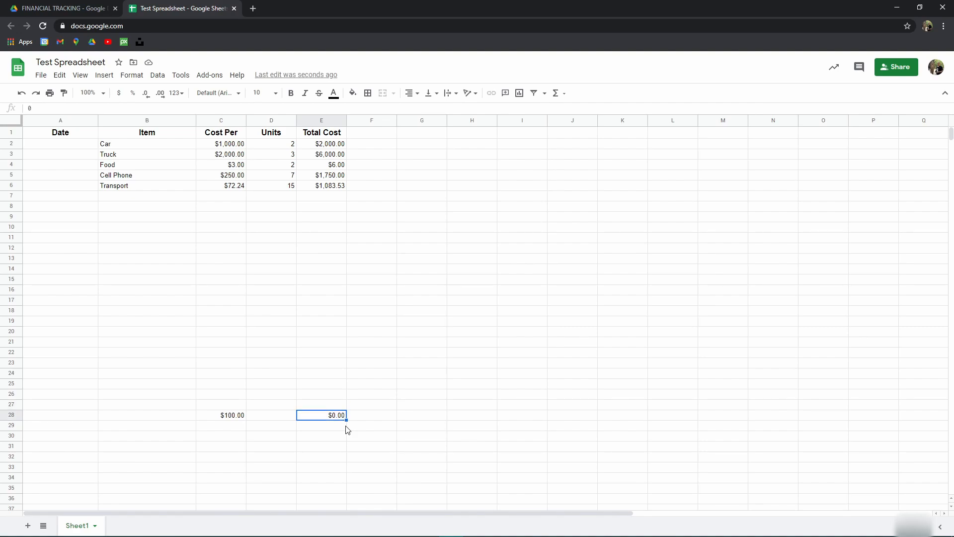
Clear the test Cost Per value from C28
{"action": "left_click", "coordinate": [242, 416]}
{"action": "key", "text": "Delete"}
{"action": "left_click", "coordinate": [143, 386]}
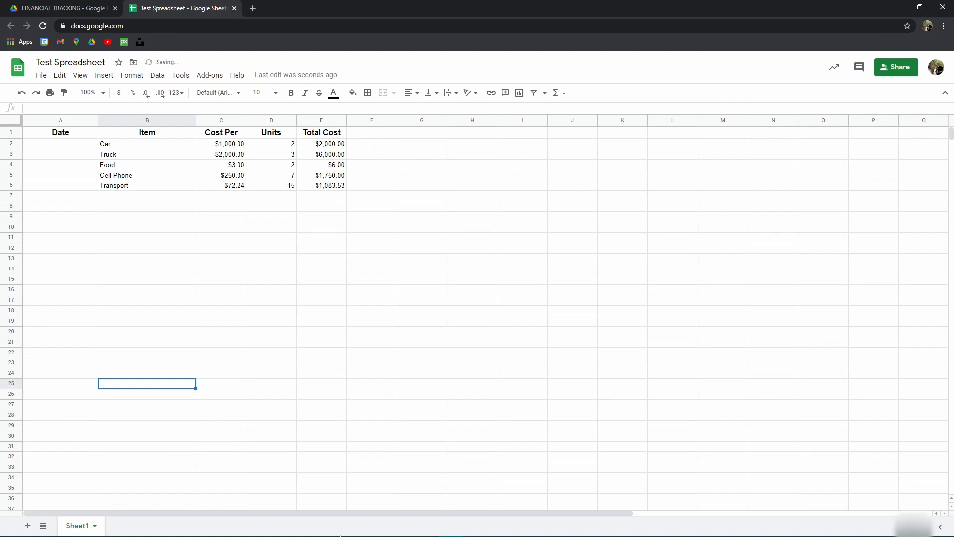
Enter 13 as test units in D26 with the Cost Per cell left blank
{"action": "left_click", "coordinate": [277, 398]}
{"action": "type", "text": "13"}
{"action": "key", "text": "Up"}
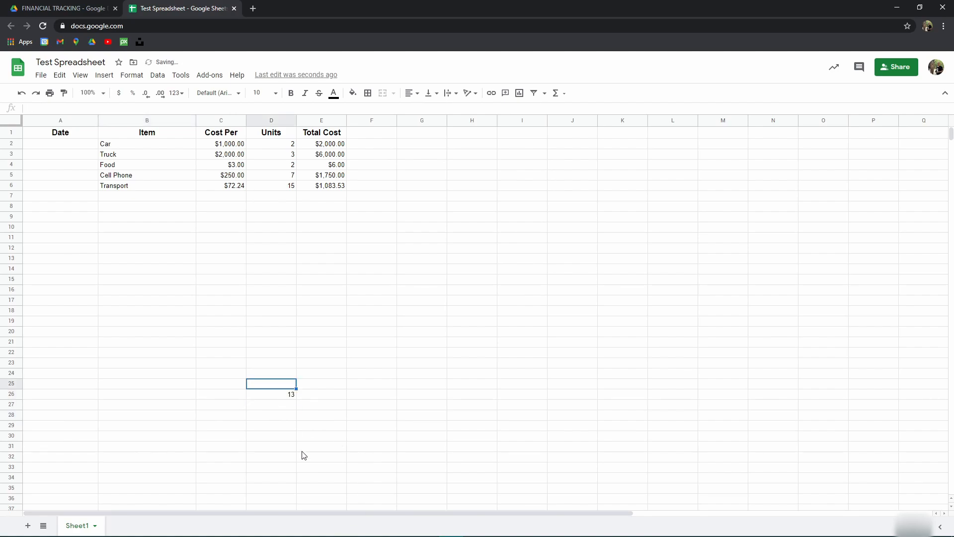
Inspect the range checked by ISBLANK in the E2 formula without changing it
{"action": "left_click", "coordinate": [327, 187]}
{"action": "left_click", "coordinate": [324, 146]}
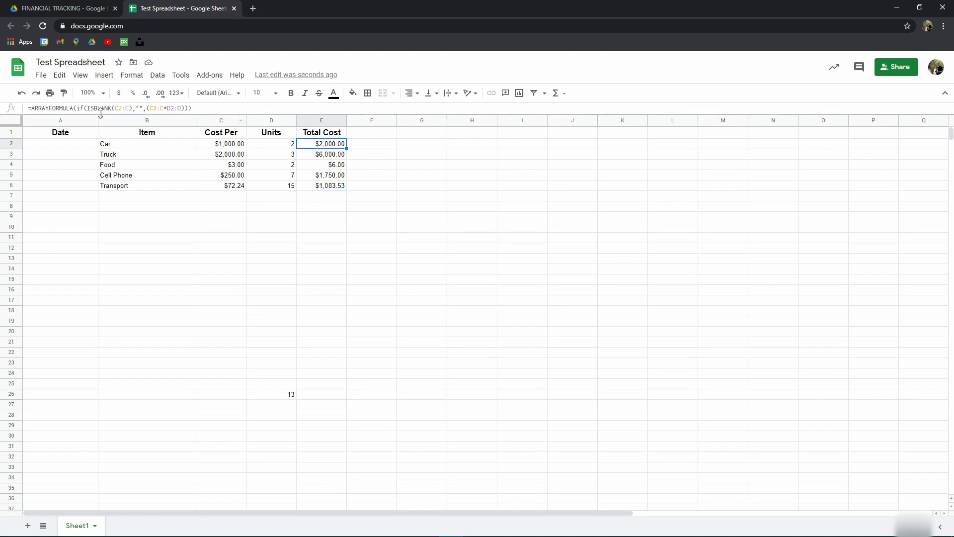
{"action": "left_click", "coordinate": [117, 108]}
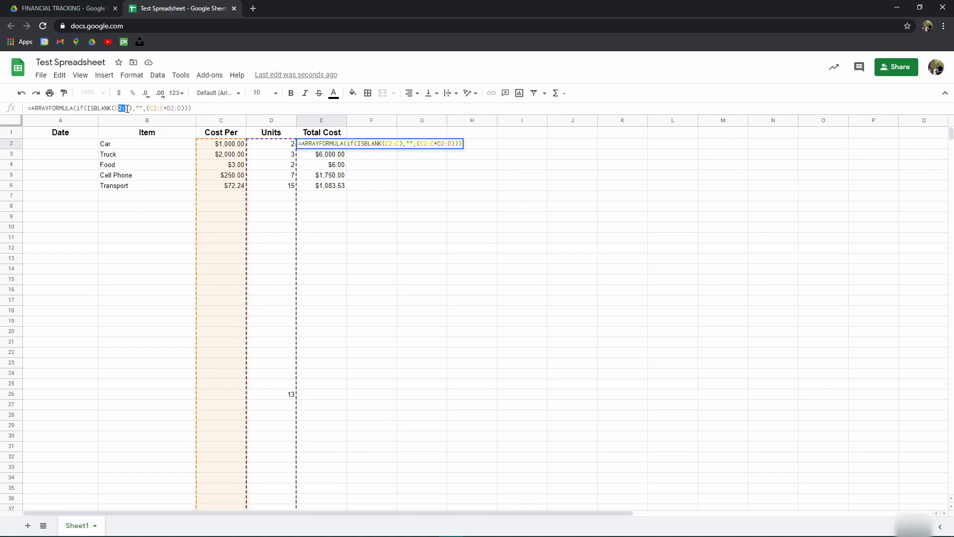
{"action": "key", "text": "Escape"}
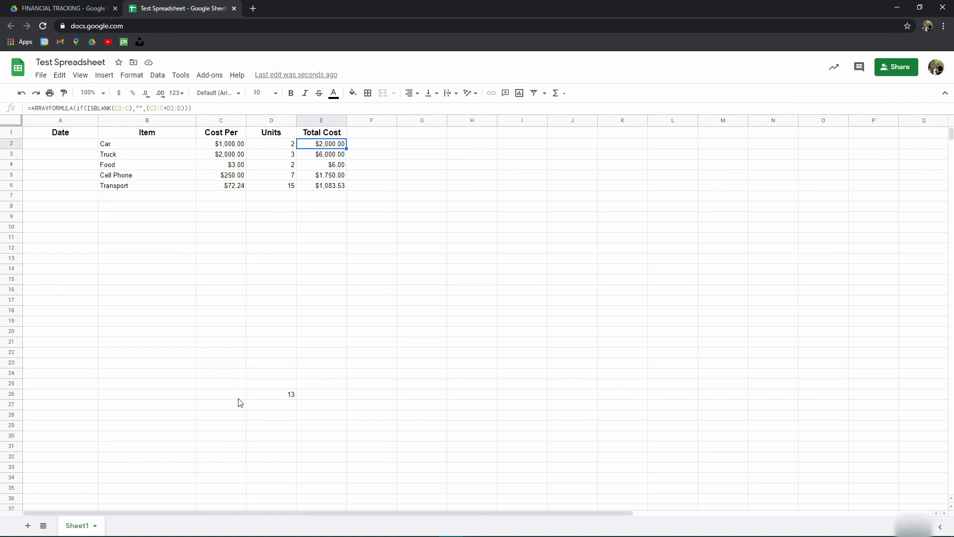
Set the units in D26 to 10 and the Cost Per in C26 to 2, and check the Total Cost in E26
{"action": "left_click", "coordinate": [268, 396]}
{"action": "type", "text": "1-"}
{"action": "key", "text": "BackSpace"}
{"action": "type", "text": "0"}
{"action": "left_click", "coordinate": [248, 344]}
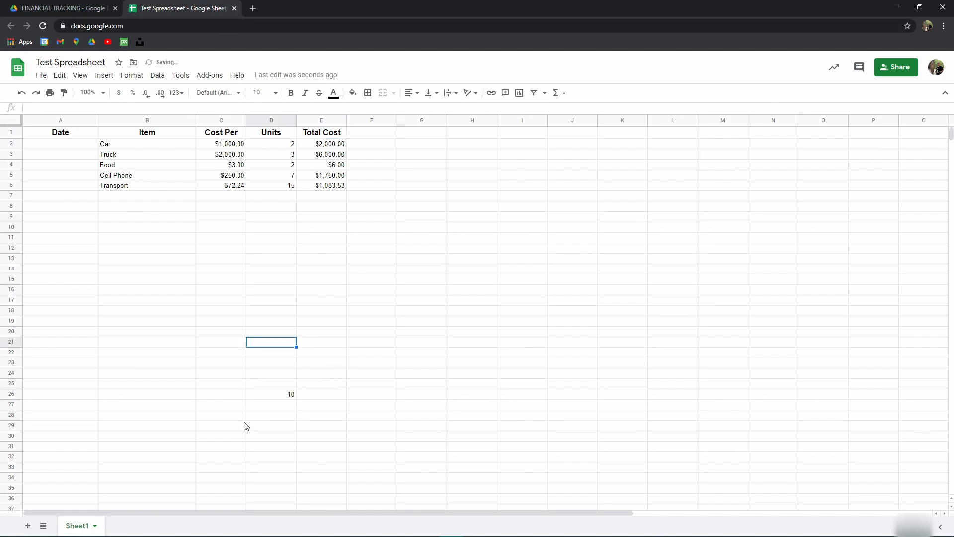
{"action": "left_click", "coordinate": [222, 396]}
{"action": "type", "text": "2"}
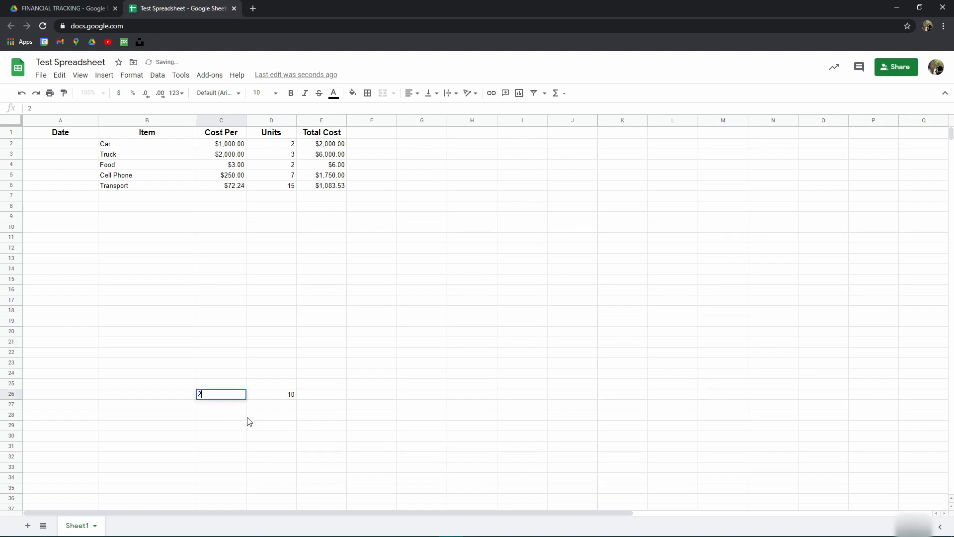
{"action": "key", "text": "Return"}
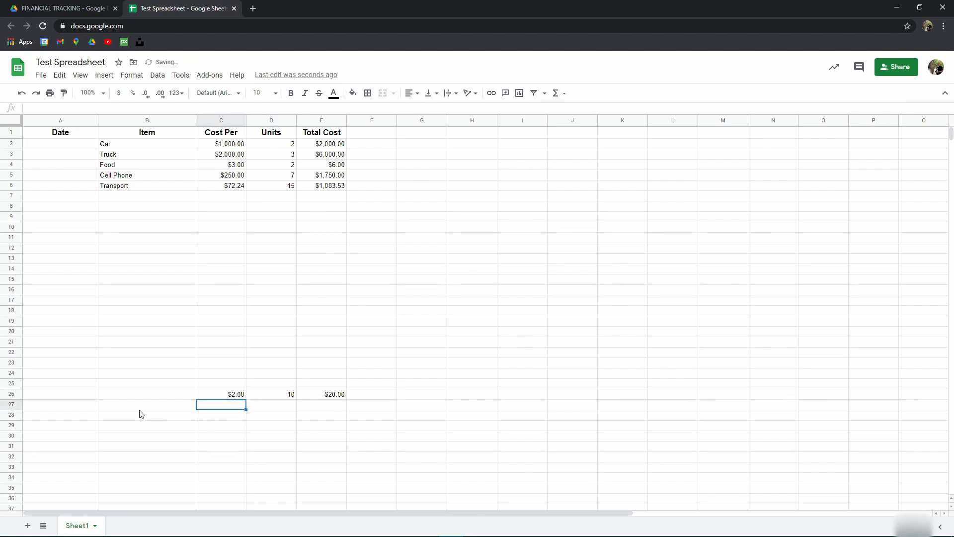
{"action": "left_click", "coordinate": [322, 397]}
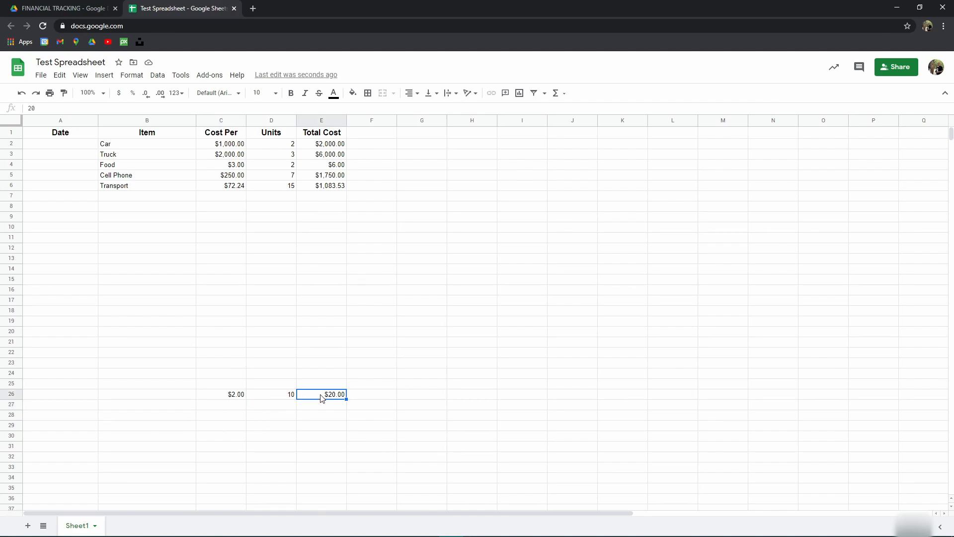
Try filling E26 down the column, undo the fill, and return to the formula cell E2
{"action": "left_click_drag", "start_coordinate": [347, 399], "coordinate": [354, 503]}
{"action": "key", "text": "ctrl+z"}
{"action": "left_click", "coordinate": [338, 241]}
{"action": "left_click", "coordinate": [332, 144]}
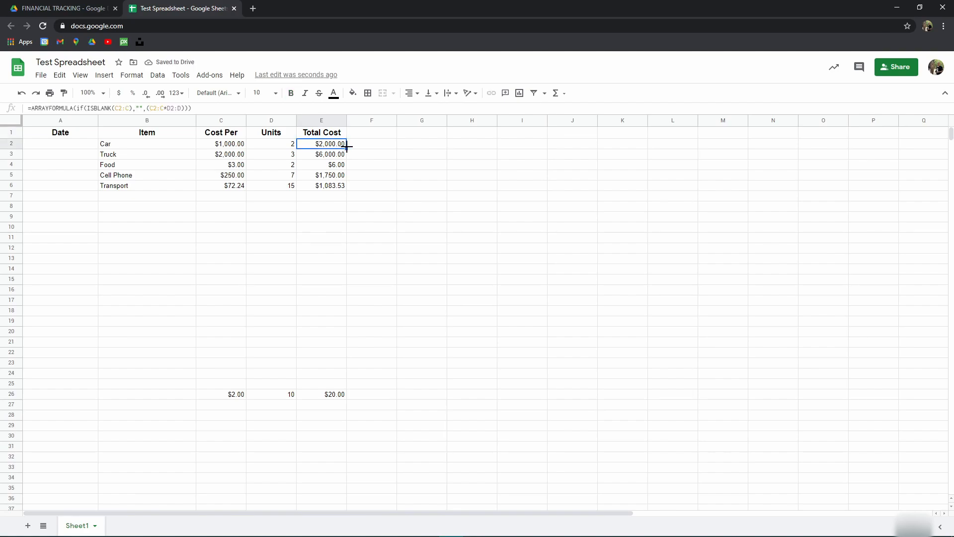
Enter a Cost Per of 15 and 2 units in row 991, near the end of the sheet
{"action": "scroll", "coordinate": [339, 415], "scroll_direction": "down", "scroll_amount": 9}
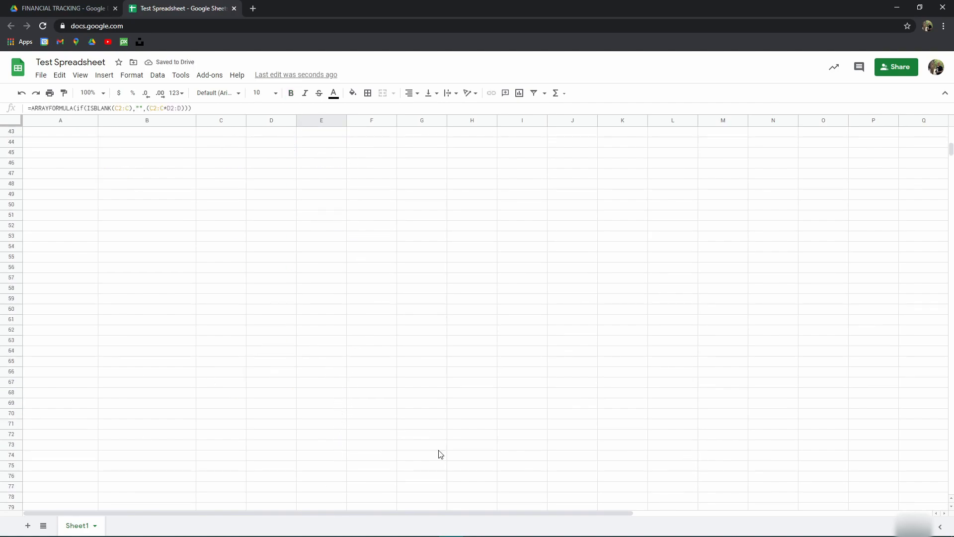
{"action": "scroll", "coordinate": [113, 458], "scroll_direction": "down", "scroll_amount": 20}
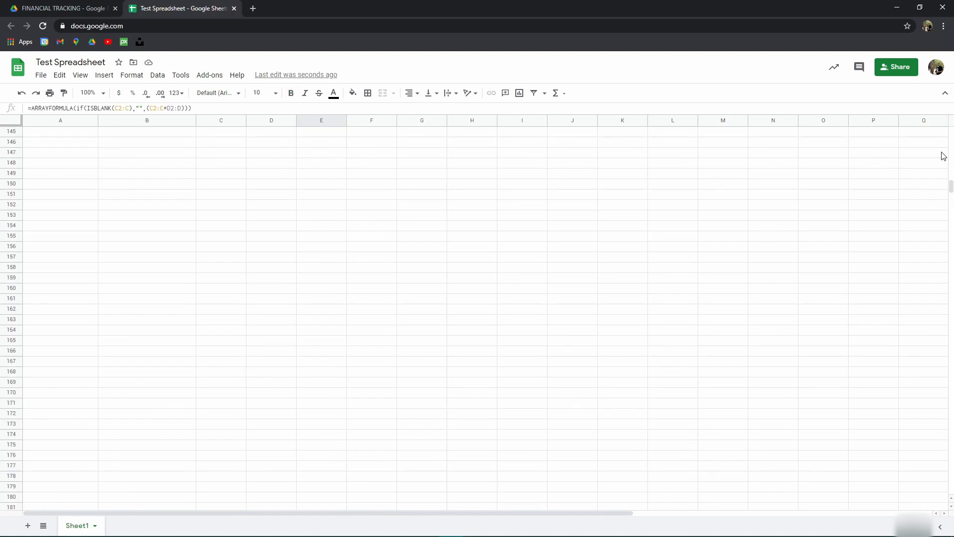
{"action": "left_click_drag", "start_coordinate": [951, 186], "coordinate": [950, 489]}
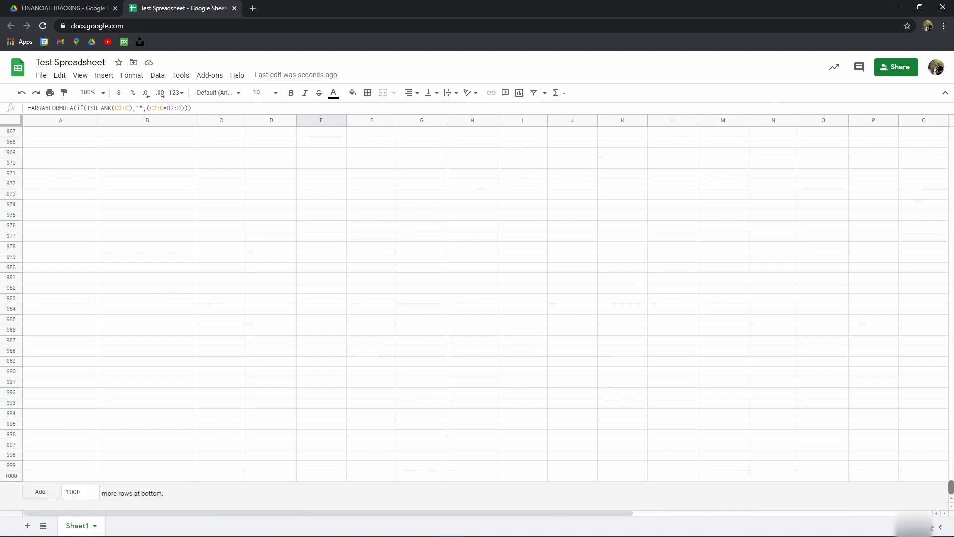
{"action": "left_click", "coordinate": [70, 394]}
{"action": "left_click", "coordinate": [225, 386]}
{"action": "type", "text": "15"}
{"action": "key", "text": "Tab"}
{"action": "type", "text": "2"}
{"action": "key", "text": "Up"}
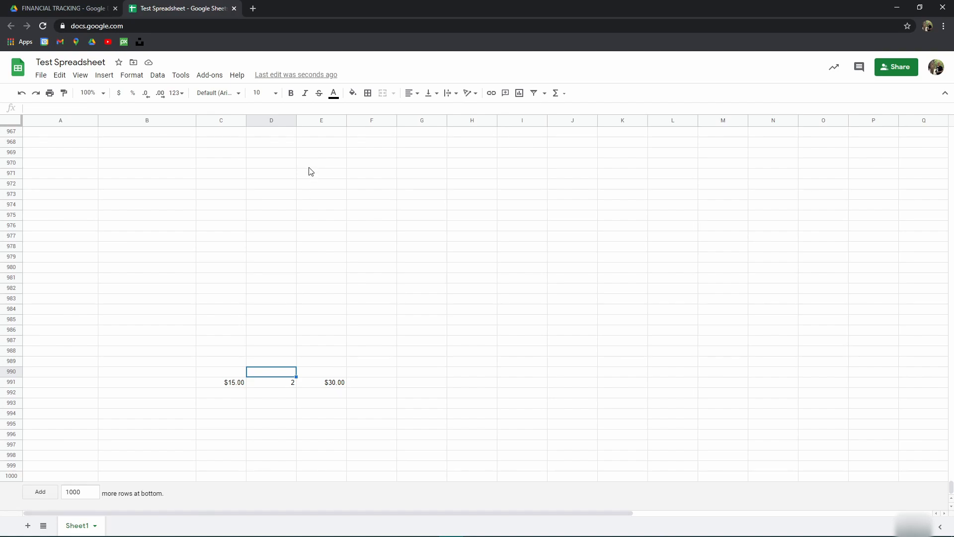
Add 10 more rows at the bottom of the sheet
{"action": "left_click", "coordinate": [320, 120]}
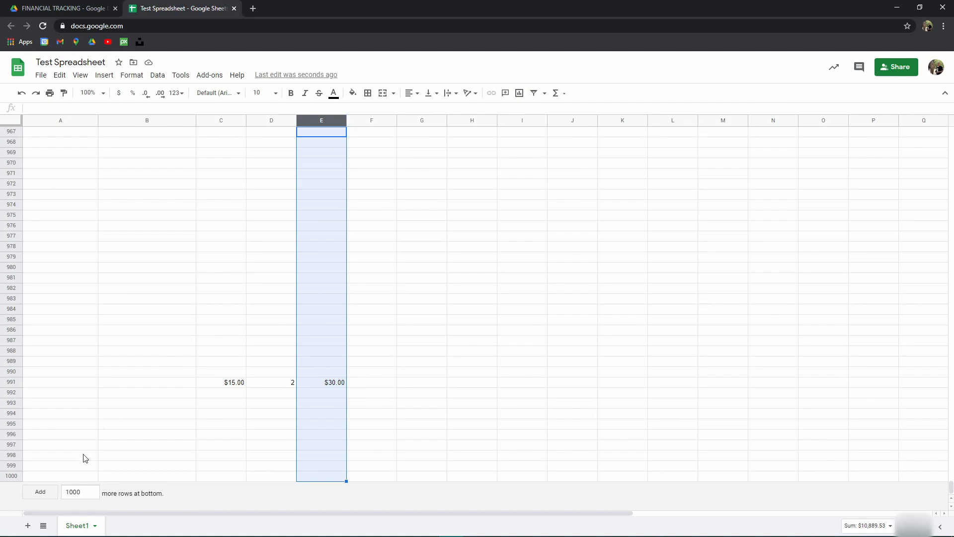
{"action": "left_click_drag", "start_coordinate": [82, 492], "coordinate": [15, 491]}
{"action": "type", "text": "10"}
{"action": "left_click", "coordinate": [40, 492]}
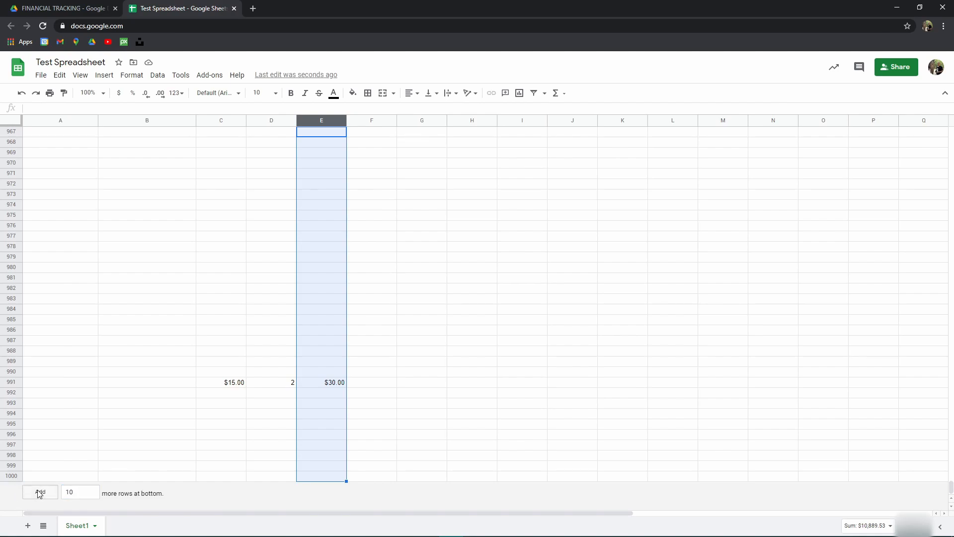
Enter a Cost Per of 2 and 2 units in the added row 1004, and check its Total Cost
{"action": "left_click", "coordinate": [229, 415]}
{"action": "type", "text": "2"}
{"action": "key", "text": "Tab"}
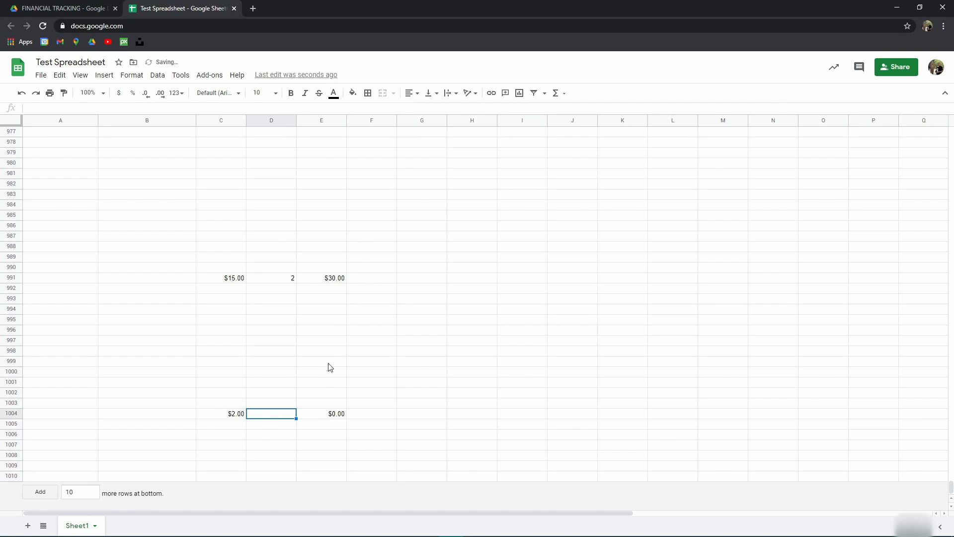
{"action": "type", "text": "2"}
{"action": "key", "text": "Return"}
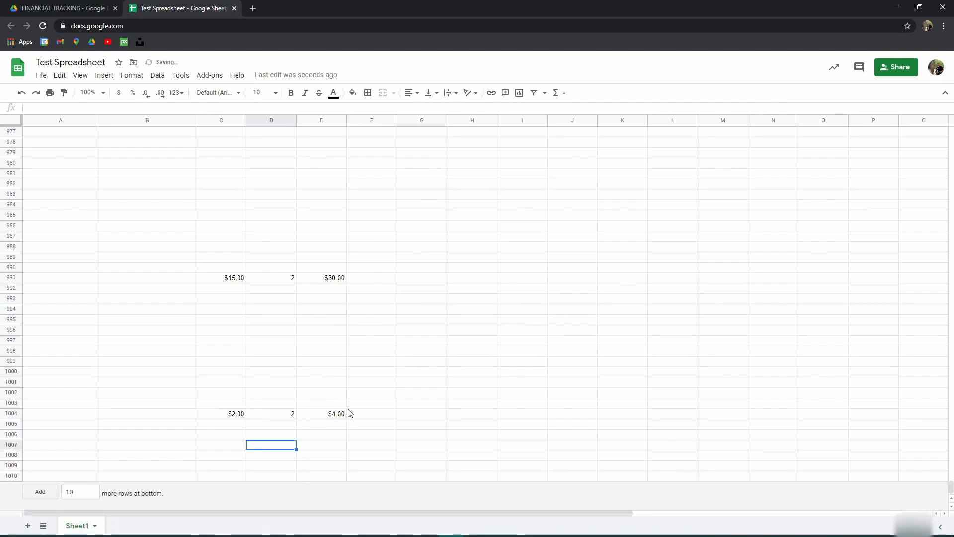
{"action": "left_click", "coordinate": [333, 417]}
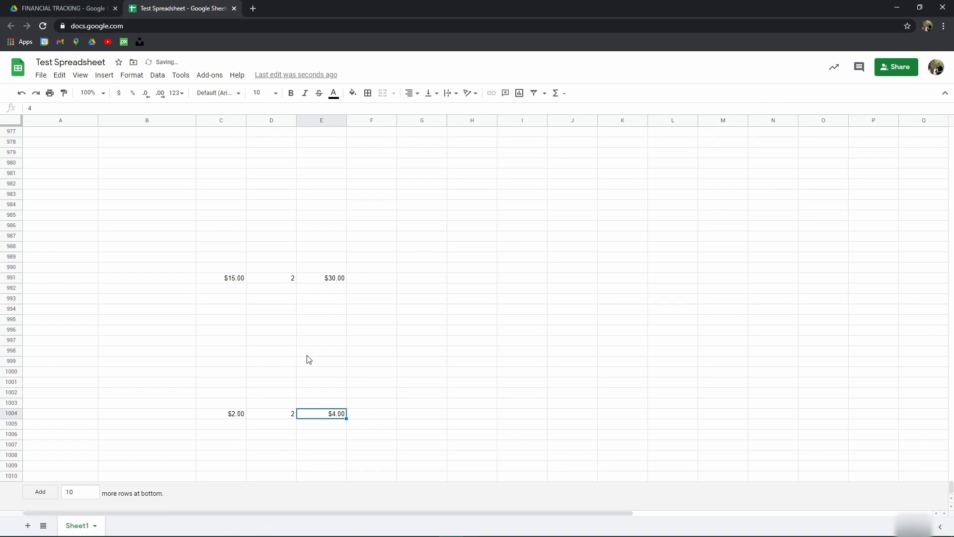
Review the totals near the sheet's end and examine the ISBLANK range in the E2 formula
{"action": "scroll", "coordinate": [319, 350], "scroll_direction": "up", "scroll_amount": 3}
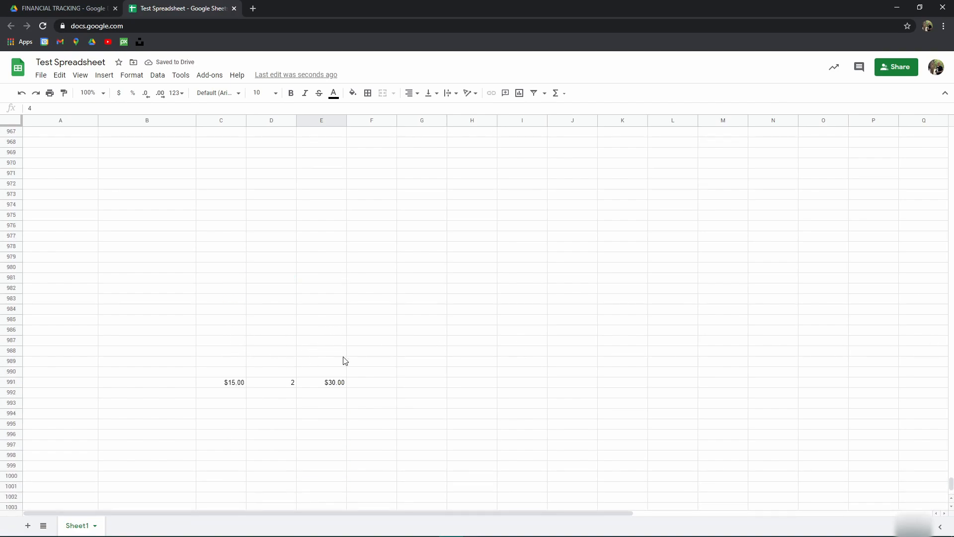
{"action": "scroll", "coordinate": [343, 360], "scroll_direction": "down", "scroll_amount": 3}
{"action": "scroll", "coordinate": [946, 453], "scroll_direction": "up", "scroll_amount": 1}
{"action": "left_click_drag", "start_coordinate": [951, 485], "coordinate": [947, 149]}
{"action": "left_click", "coordinate": [323, 145]}
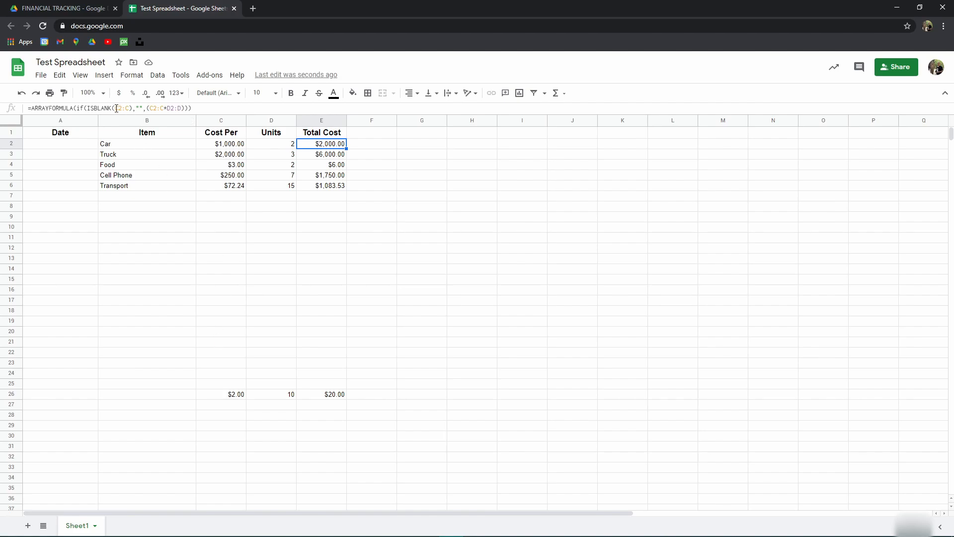
{"action": "left_click_drag", "start_coordinate": [116, 108], "coordinate": [130, 109]}
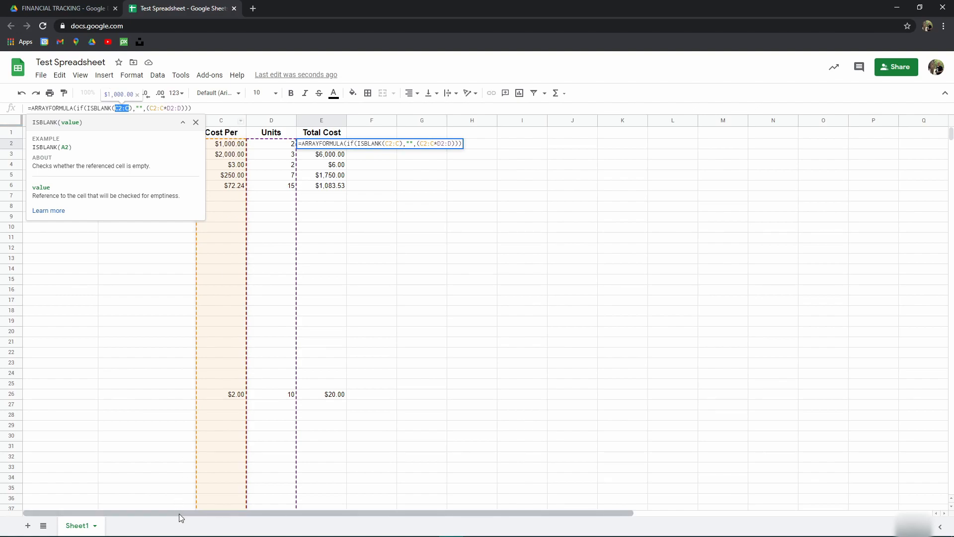
{"action": "key", "text": "Escape"}
{"action": "left_click", "coordinate": [307, 197]}
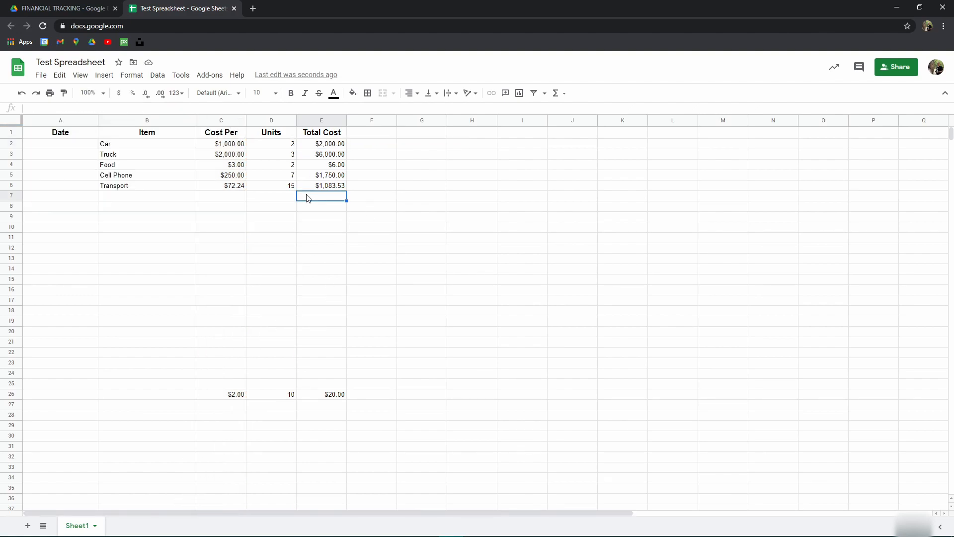
{"action": "left_click", "coordinate": [335, 191]}
{"action": "left_click", "coordinate": [325, 146]}
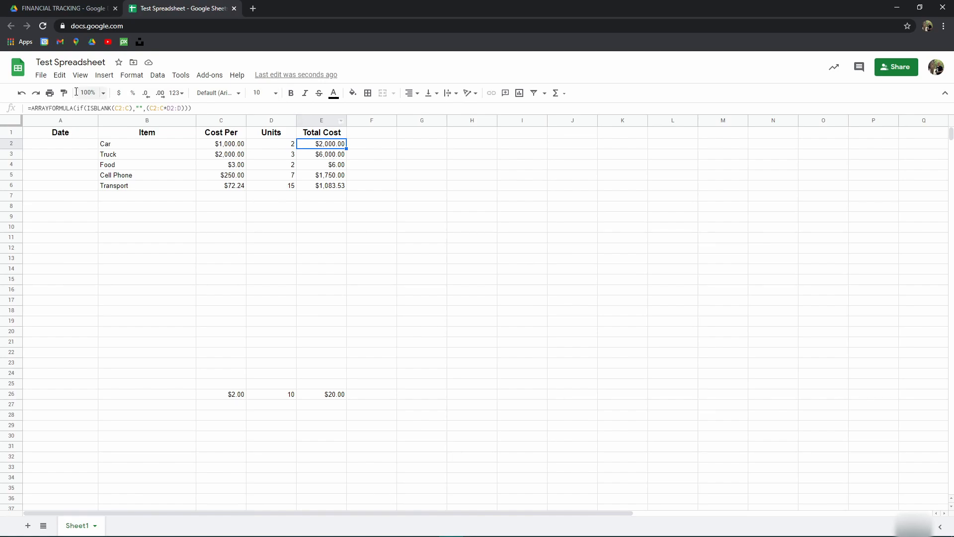
Change the ISBLANK range in the E2 formula to C:C, commit it, and inspect the result in E2
{"action": "left_click", "coordinate": [33, 108]}
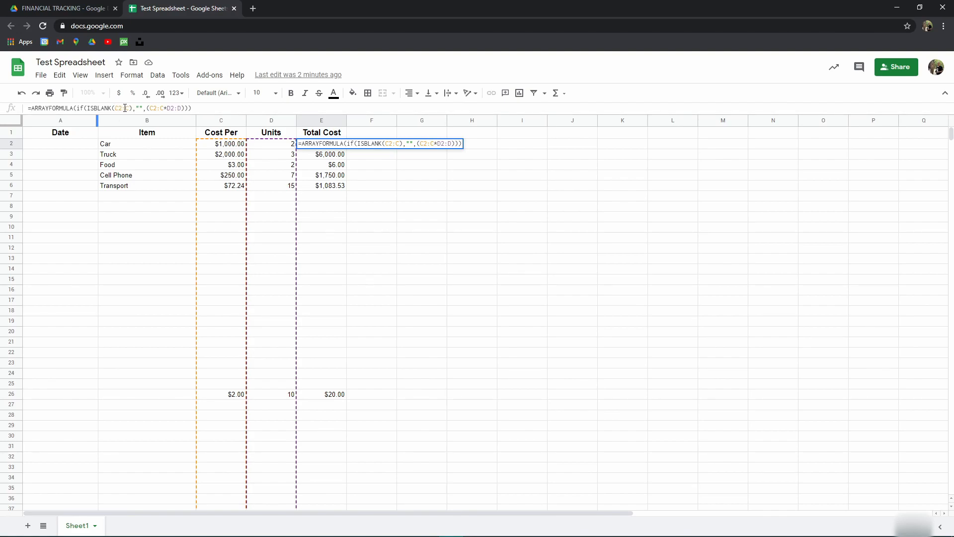
{"action": "left_click_drag", "start_coordinate": [130, 108], "coordinate": [115, 109]}
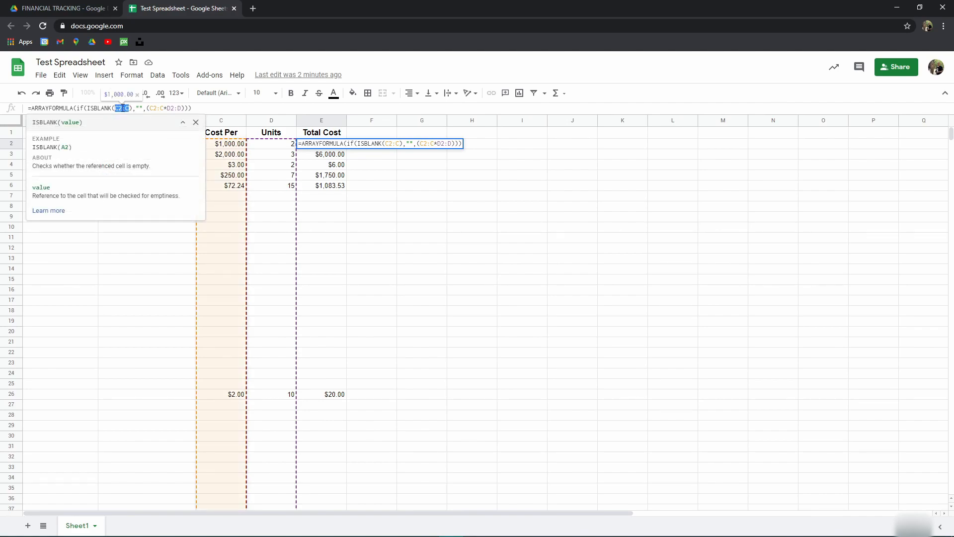
{"action": "left_click", "coordinate": [122, 109]}
{"action": "key", "text": "BackSpace"}
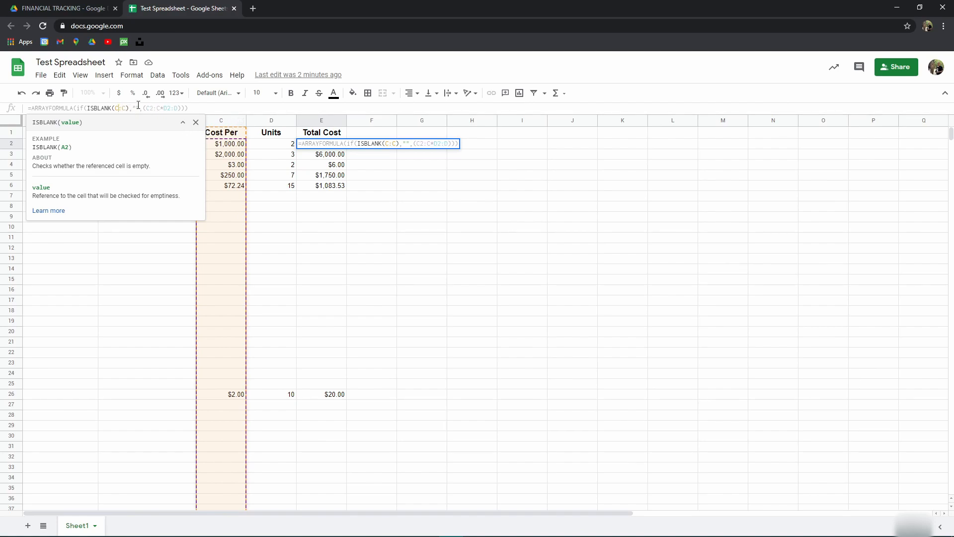
{"action": "key", "text": "Return"}
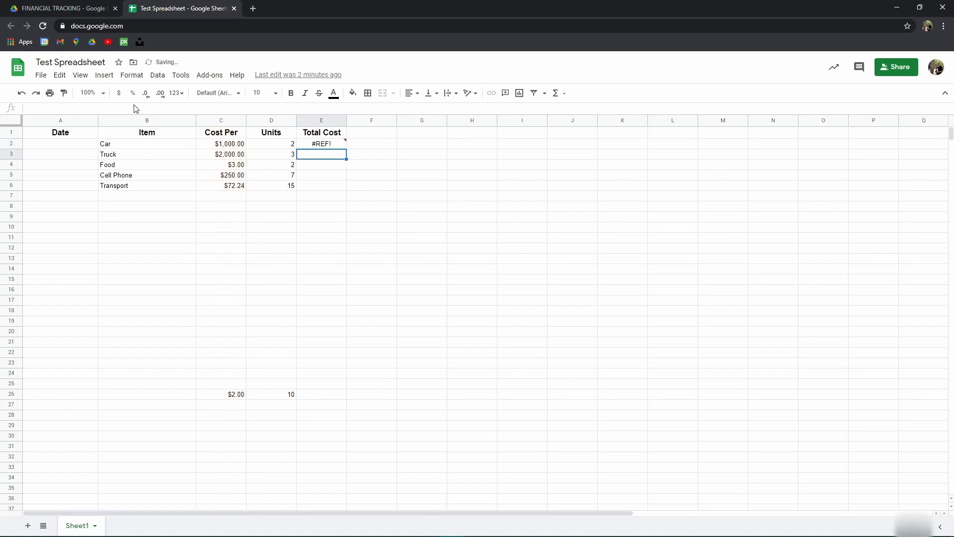
{"action": "left_click", "coordinate": [324, 146]}
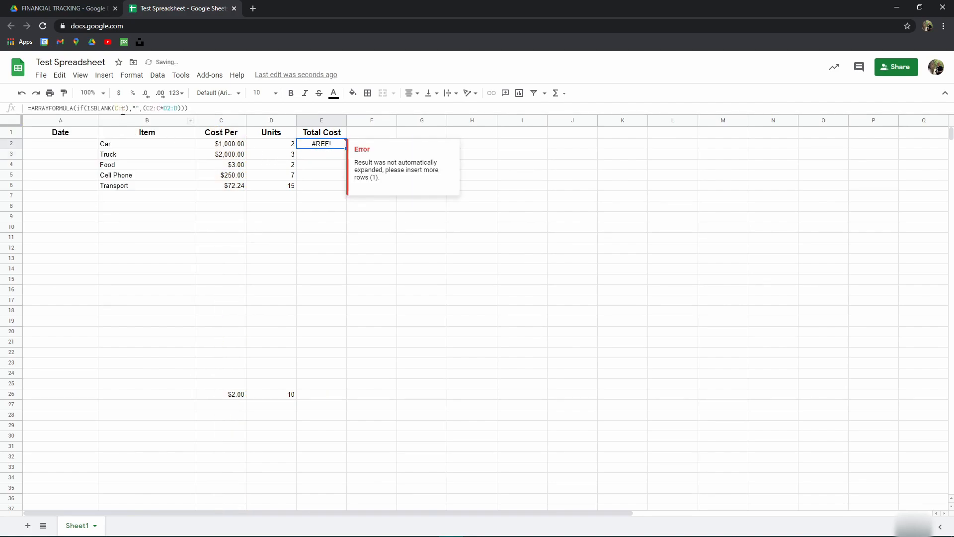
Restore the ISBLANK range in the E2 formula to C2:C, commit it, and select E2 to check the result
{"action": "key", "text": "Return"}
{"action": "type", "text": "2"}
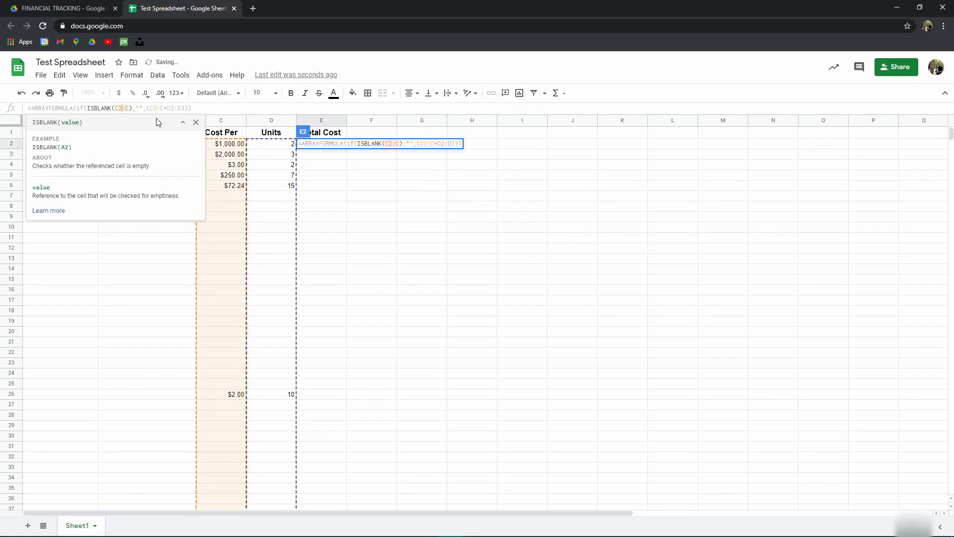
{"action": "key", "text": "Return"}
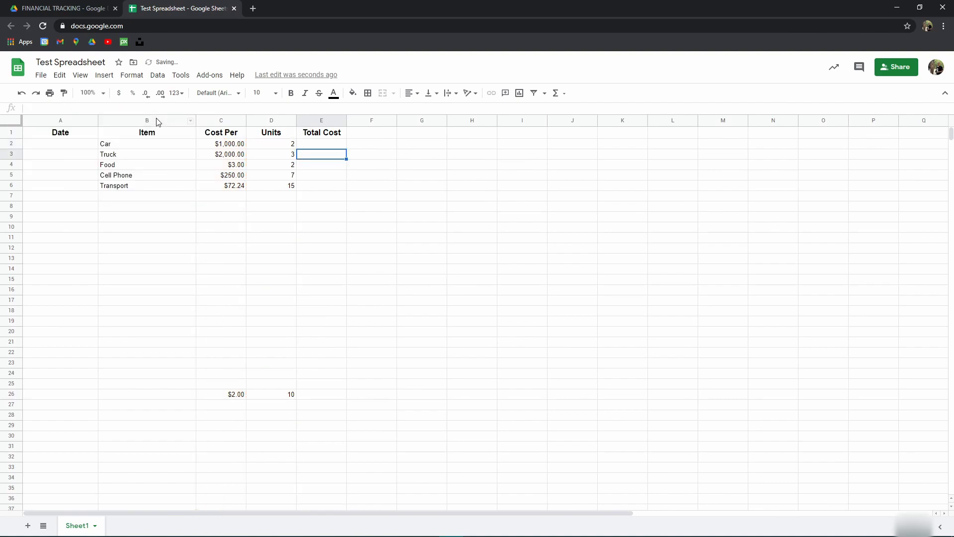
{"action": "left_click", "coordinate": [333, 145]}
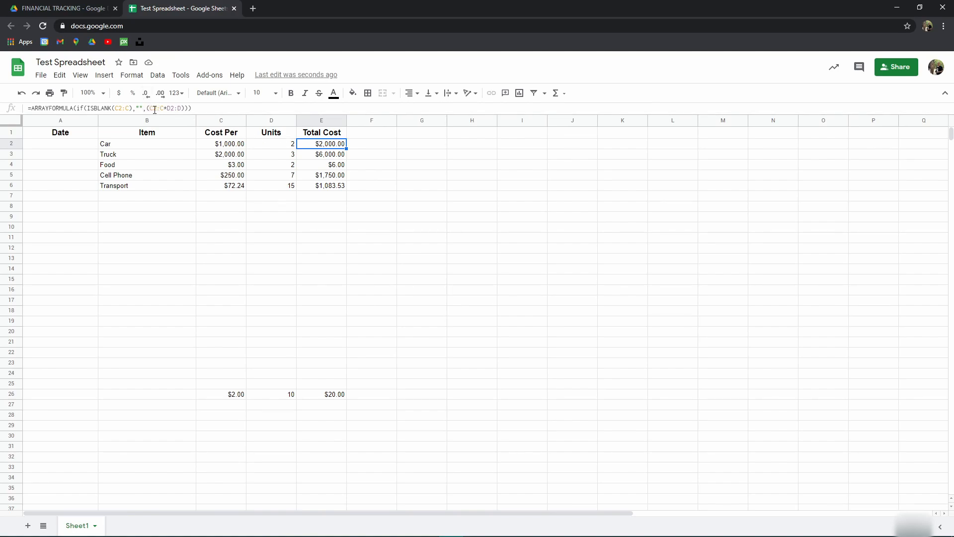
Compare the Cost Per and Units cells with the Total Cost cells in rows 2 and 3
{"action": "left_click", "coordinate": [229, 148]}
{"action": "left_click", "coordinate": [269, 149]}
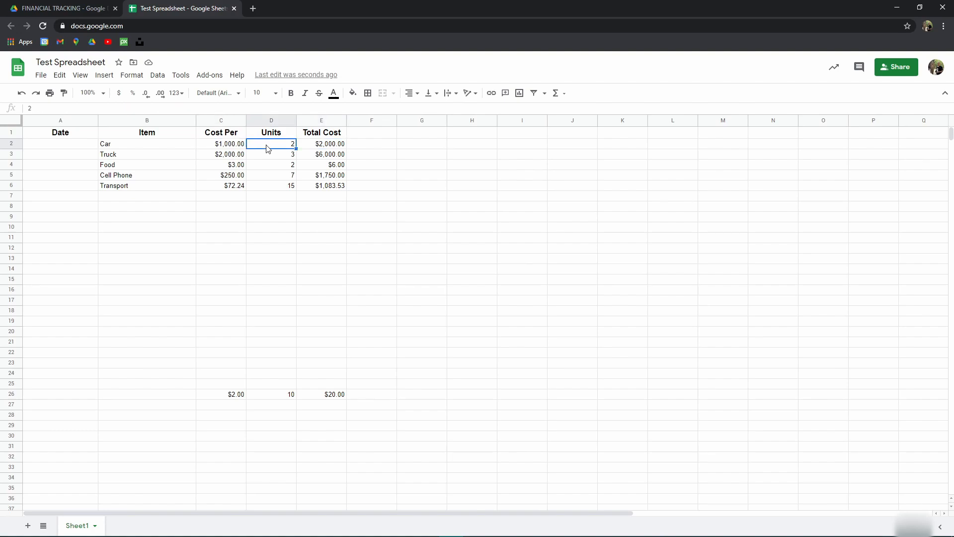
{"action": "left_click", "coordinate": [239, 145]}
{"action": "left_click", "coordinate": [323, 147]}
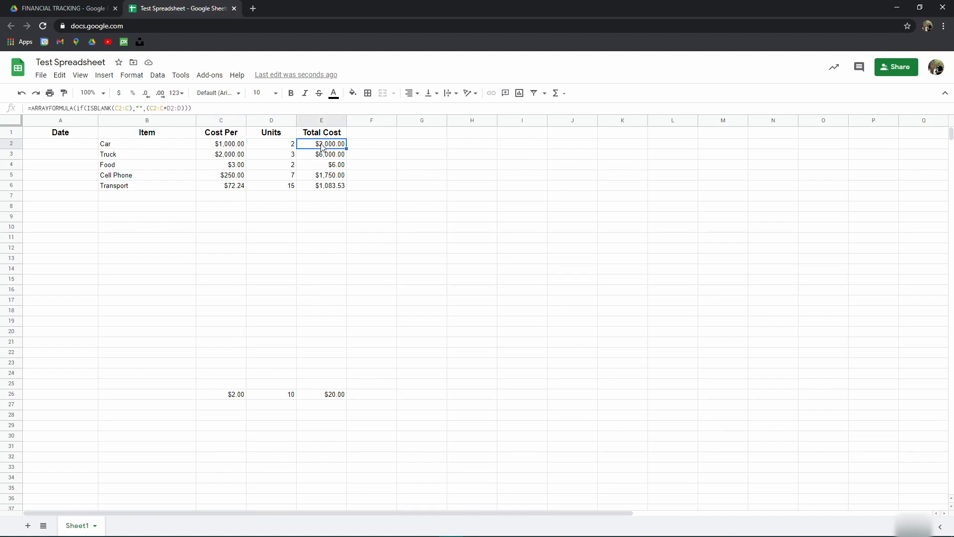
{"action": "left_click", "coordinate": [236, 148]}
{"action": "left_click", "coordinate": [261, 149]}
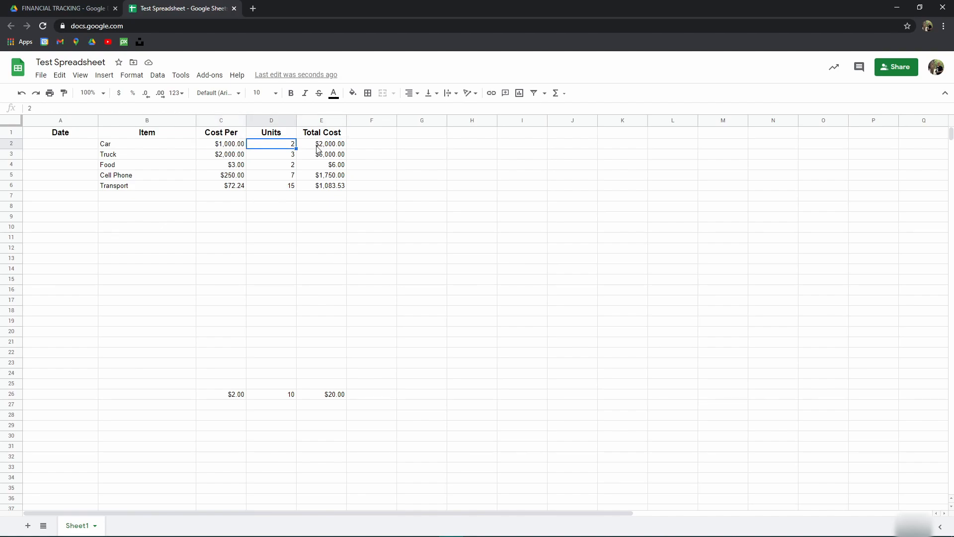
{"action": "left_click", "coordinate": [324, 156]}
{"action": "left_click", "coordinate": [230, 157]}
{"action": "left_click", "coordinate": [274, 158]}
{"action": "left_click", "coordinate": [334, 158]}
Review how the Total Cost cells draw on the Cost Per and Units values, including the full columns C and D
{"action": "left_click", "coordinate": [243, 146]}
{"action": "left_click", "coordinate": [281, 146]}
{"action": "left_click", "coordinate": [208, 147]}
{"action": "left_click", "coordinate": [281, 147]}
{"action": "left_click", "coordinate": [319, 147]}
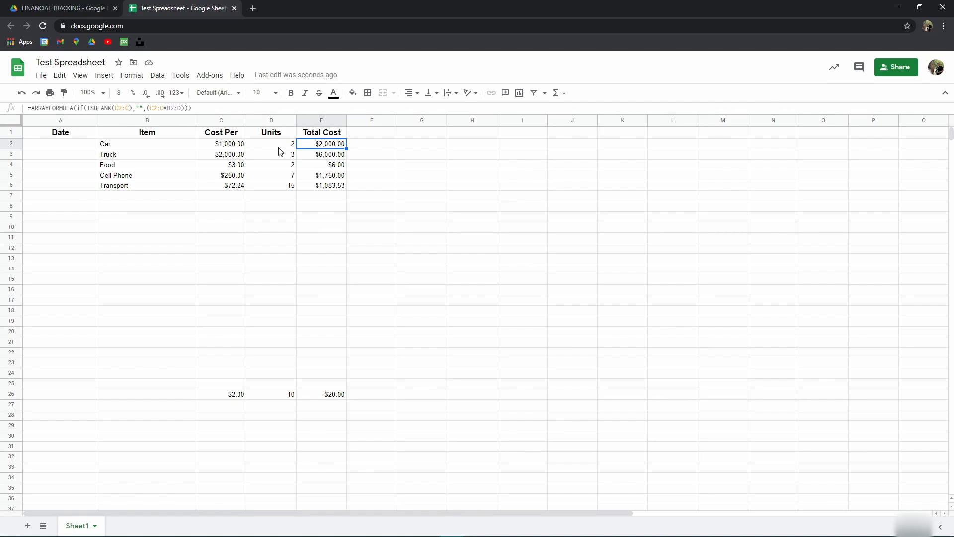
{"action": "left_click", "coordinate": [332, 158]}
{"action": "left_click", "coordinate": [333, 167]}
{"action": "left_click", "coordinate": [332, 154]}
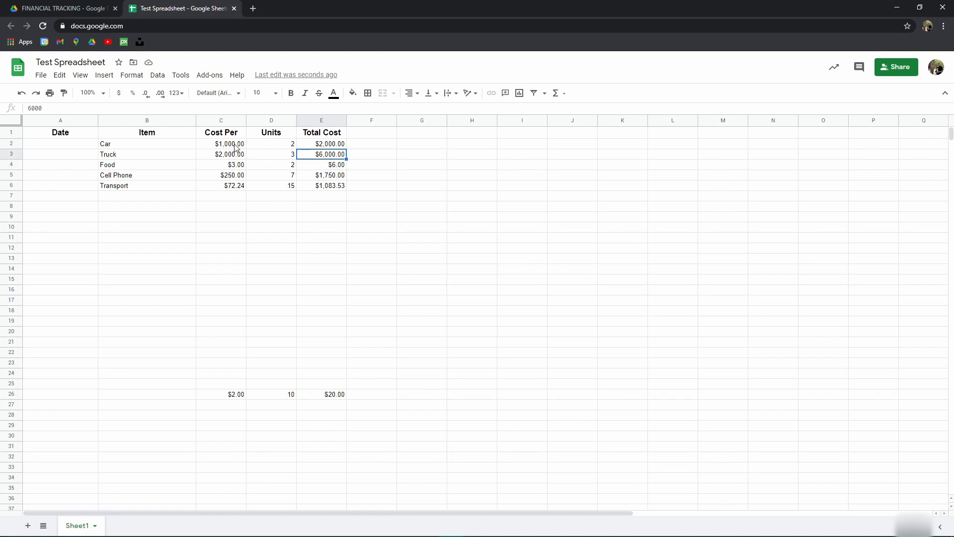
{"action": "left_click", "coordinate": [236, 147]}
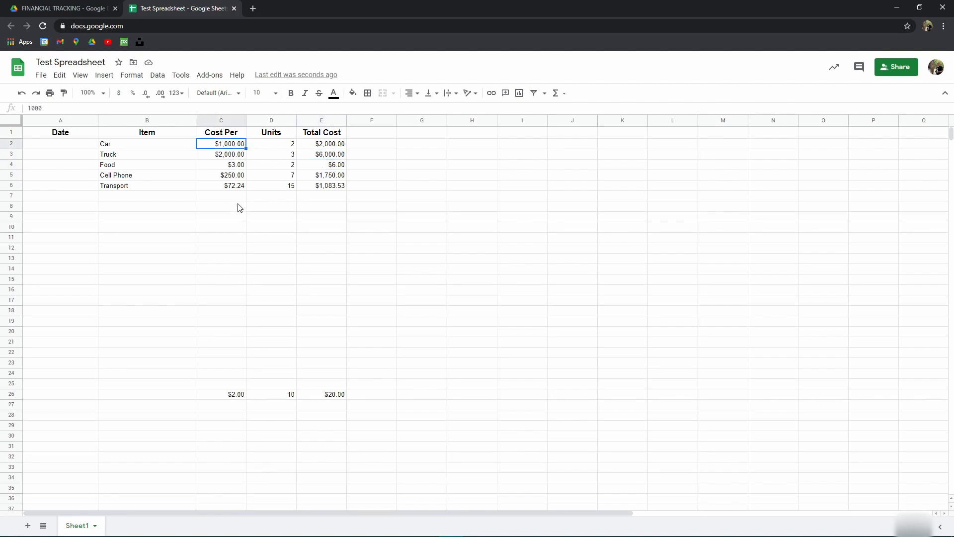
{"action": "left_click", "coordinate": [222, 121]}
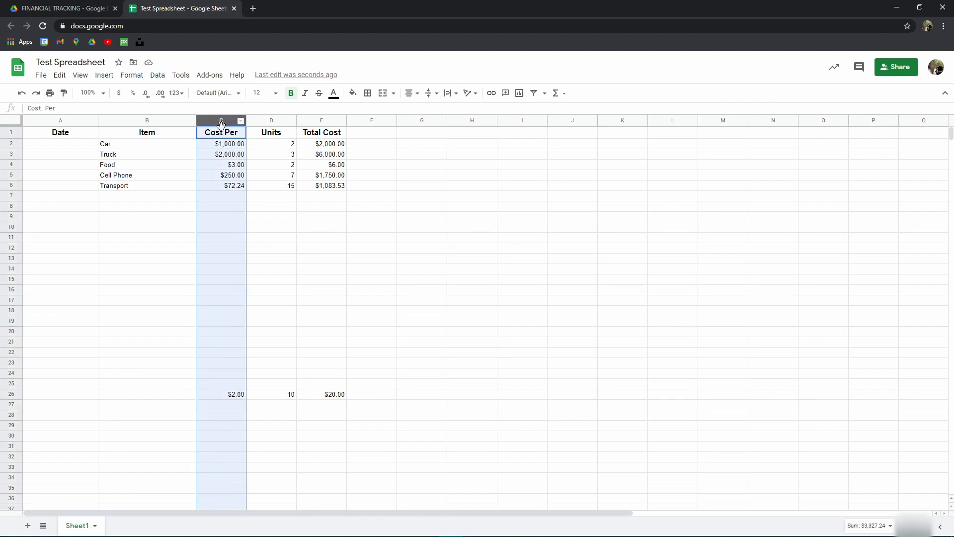
{"action": "left_click", "coordinate": [267, 122]}
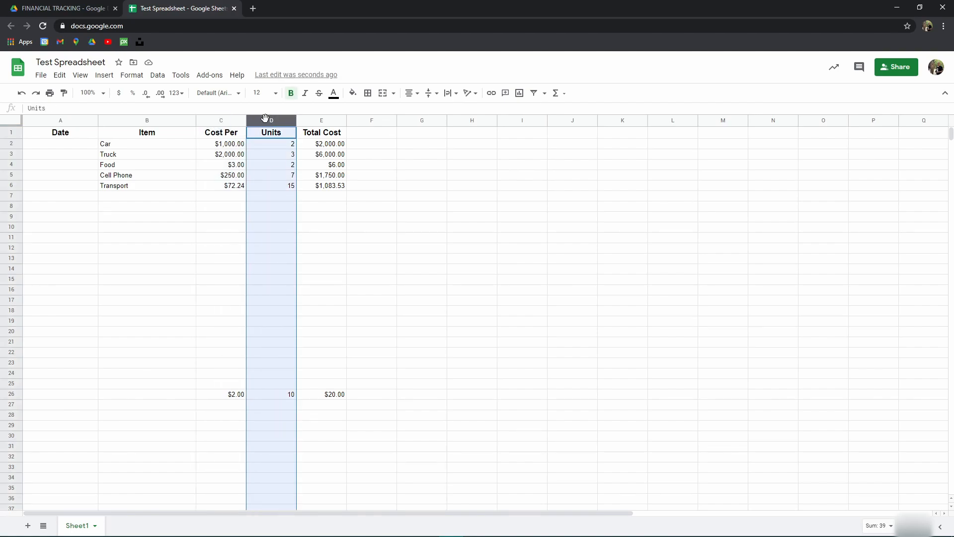
Open the E2 formula and examine the help for its ARRAYFORMULA and IF functions
{"action": "left_click", "coordinate": [327, 145]}
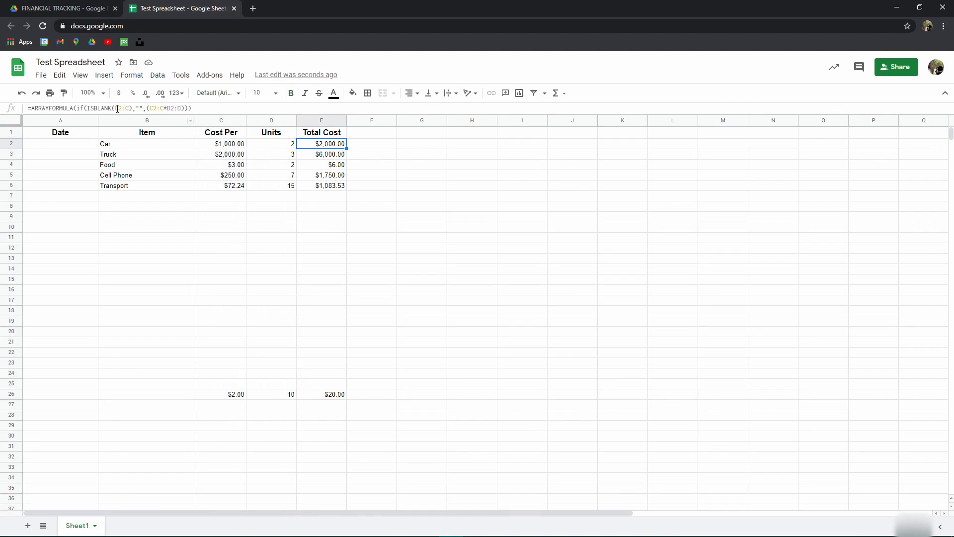
{"action": "left_click", "coordinate": [58, 108]}
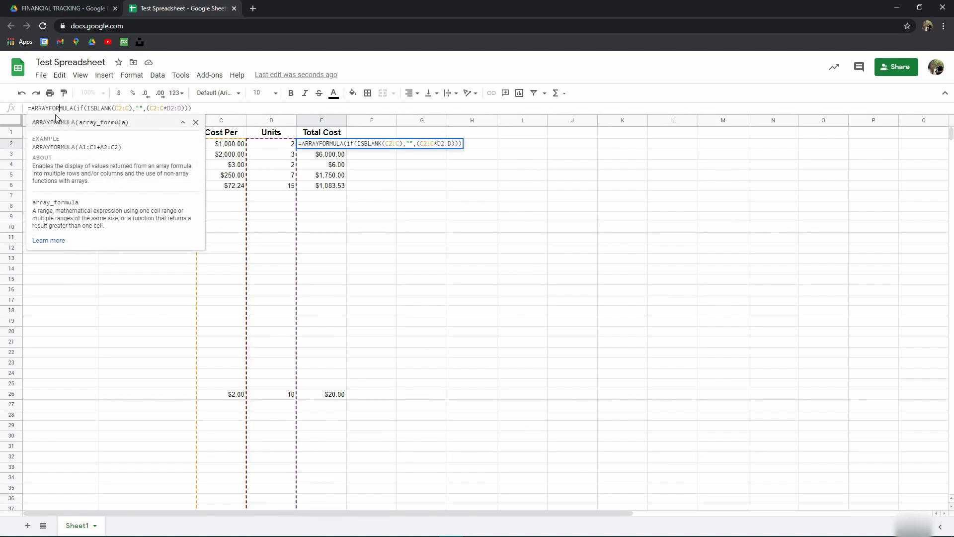
{"action": "left_click", "coordinate": [80, 108]}
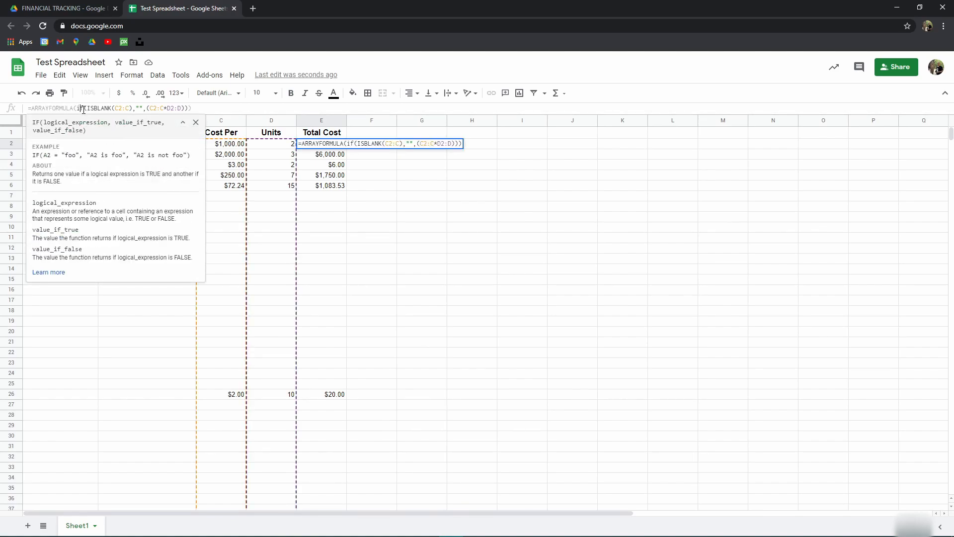
{"action": "left_click", "coordinate": [62, 108]}
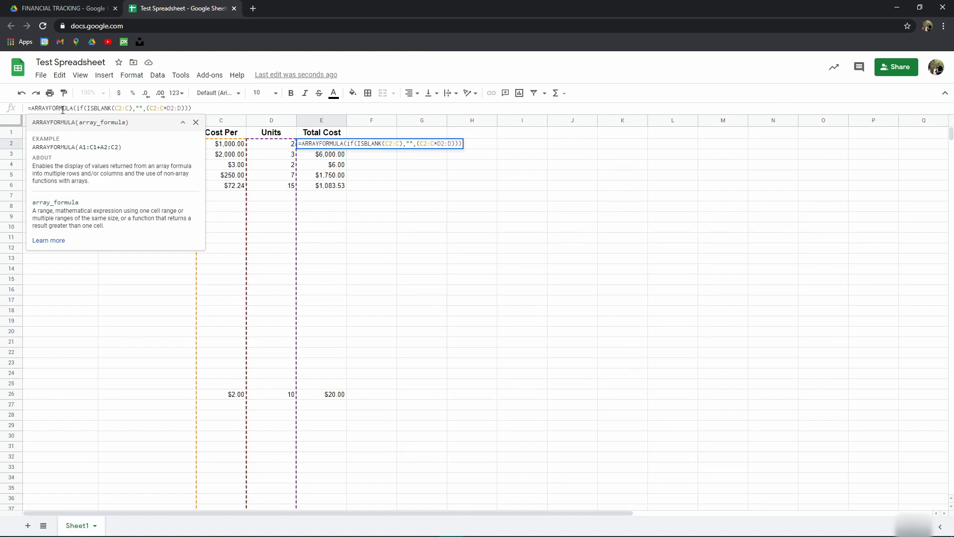
{"action": "left_click_drag", "start_coordinate": [86, 108], "coordinate": [77, 109]}
{"action": "right_click", "coordinate": [77, 109]}
{"action": "key", "text": "Escape"}
Examine the ISBLANK(C2:C) test that serves as the logical expression in the E2 formula
{"action": "left_click", "coordinate": [94, 109]}
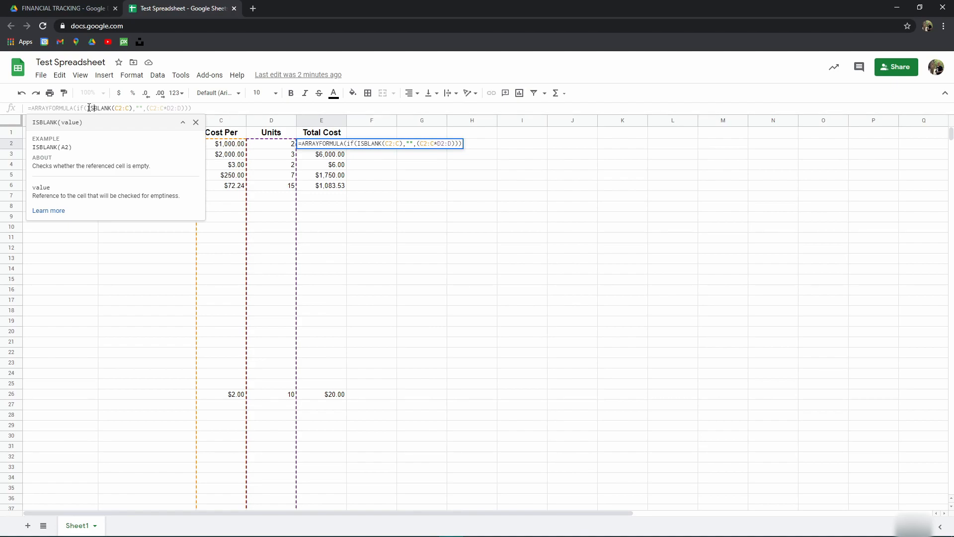
{"action": "left_click", "coordinate": [123, 109]}
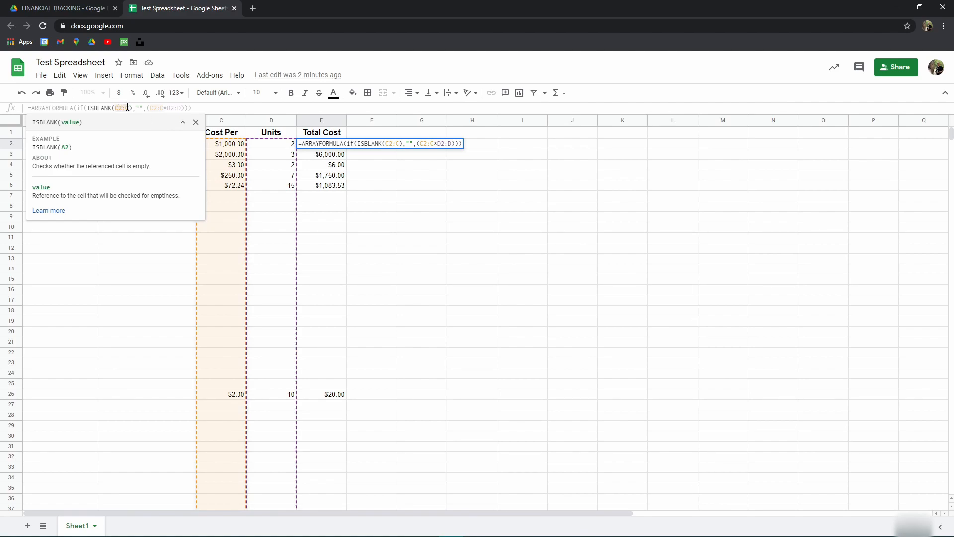
{"action": "left_click_drag", "start_coordinate": [126, 108], "coordinate": [120, 110]}
{"action": "mouse_move", "coordinate": [115, 109]}
{"action": "left_mouse_down"}
{"action": "mouse_move", "coordinate": [130, 108]}
{"action": "mouse_move", "coordinate": [115, 108]}
{"action": "left_mouse_up"}
{"action": "right_click", "coordinate": [130, 107]}
{"action": "left_click", "coordinate": [129, 107]}
{"action": "left_click_drag", "start_coordinate": [87, 109], "coordinate": [131, 109]}
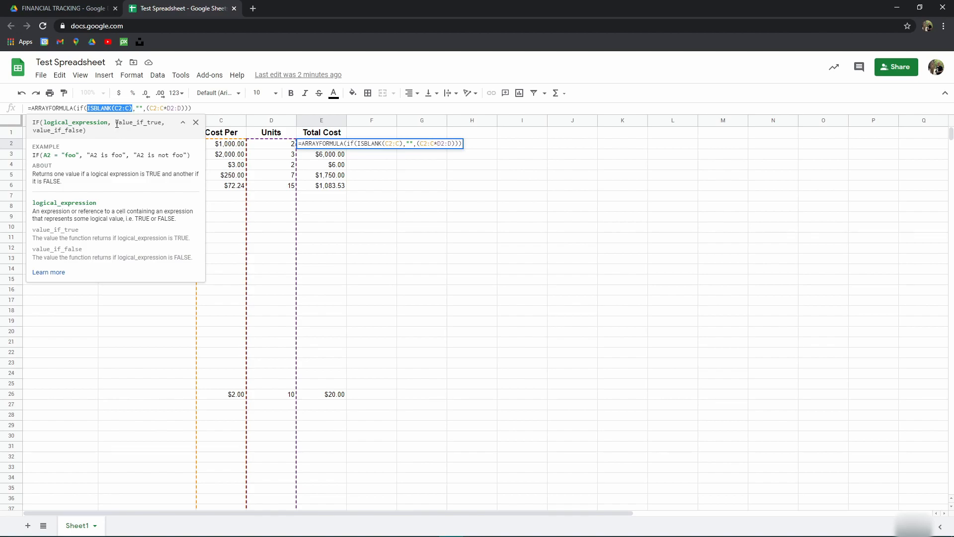
Set the E2 formula's value for blank rows to "NA", commit it, and check the Total Cost column down the sheet
{"action": "double_click", "coordinate": [140, 108]}
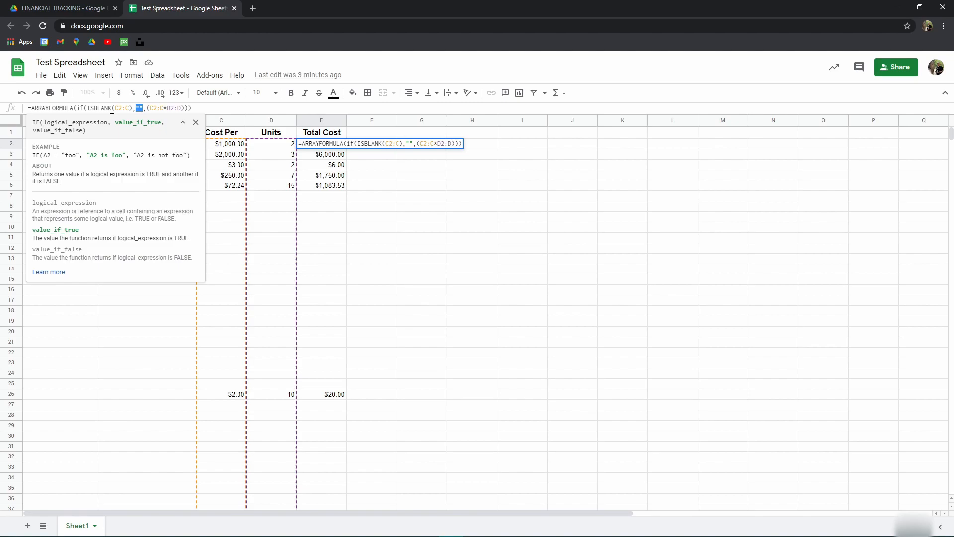
{"action": "left_click", "coordinate": [140, 109]}
{"action": "type", "text": "AN"}
{"action": "key", "text": "BackSpace"}
{"action": "key", "text": "BackSpace"}
{"action": "type", "text": "NA"}
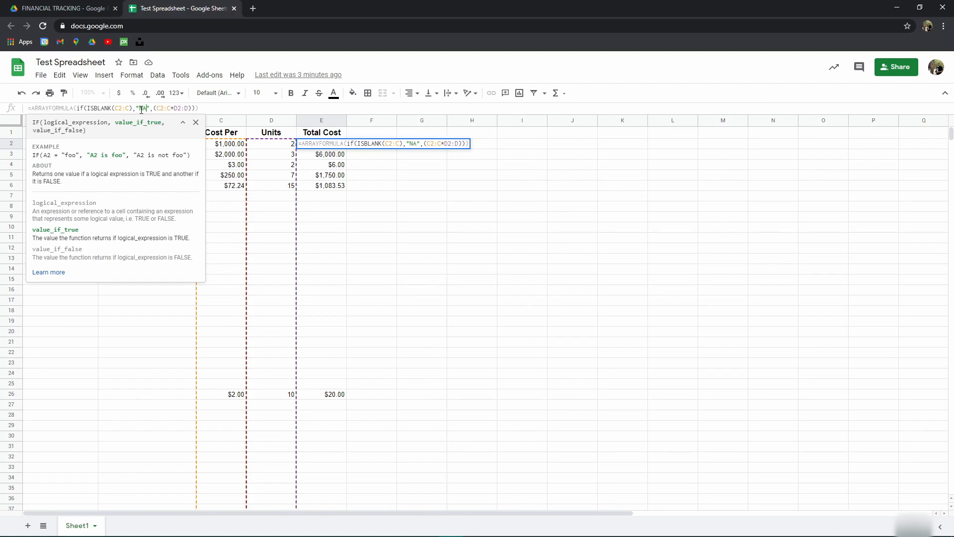
{"action": "key", "text": "Return"}
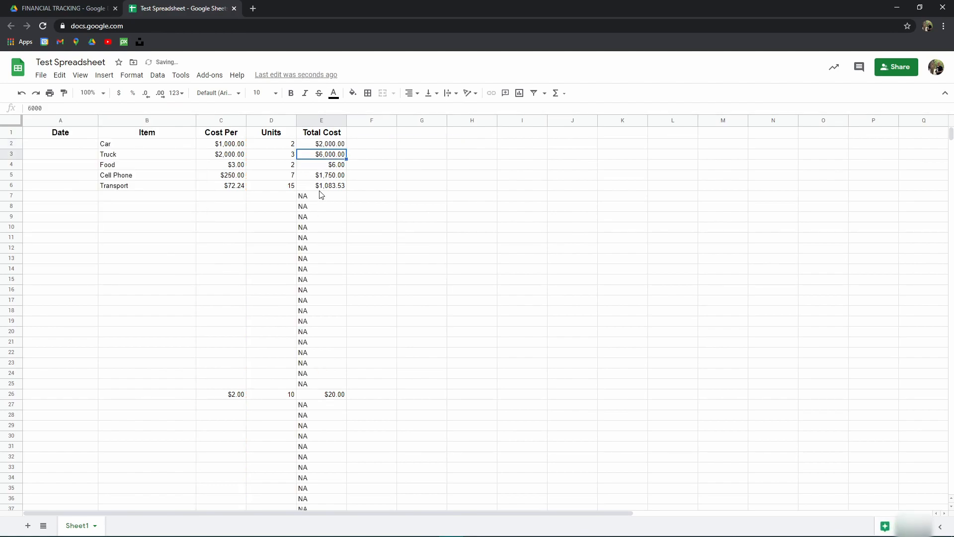
{"action": "scroll", "coordinate": [326, 348], "scroll_direction": "down", "scroll_amount": 20}
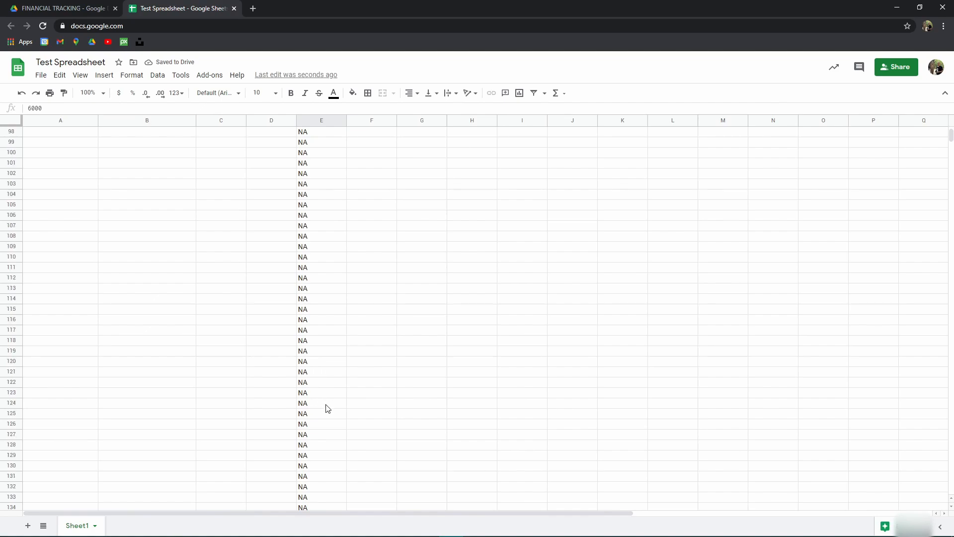
{"action": "scroll", "coordinate": [352, 405], "scroll_direction": "down", "scroll_amount": 15}
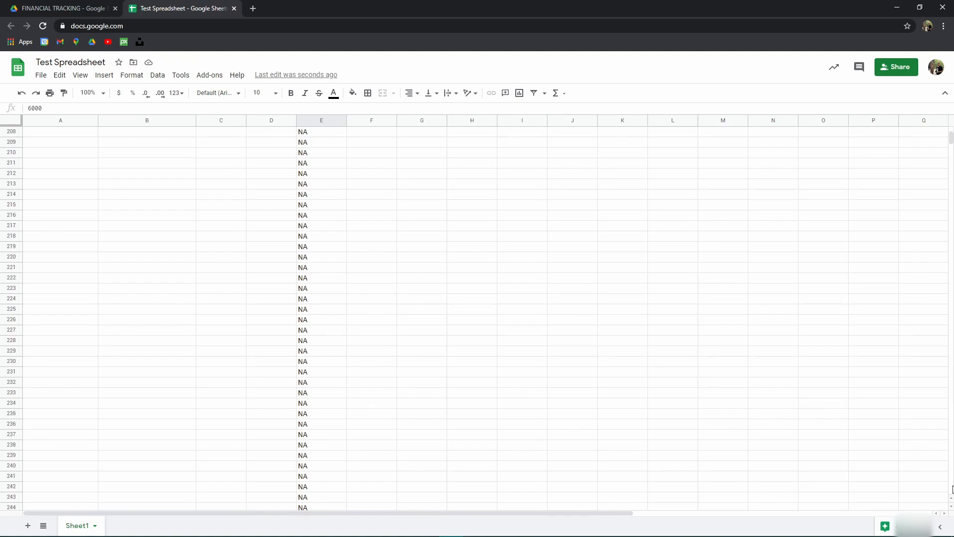
{"action": "left_click_drag", "start_coordinate": [950, 141], "coordinate": [950, 130]}
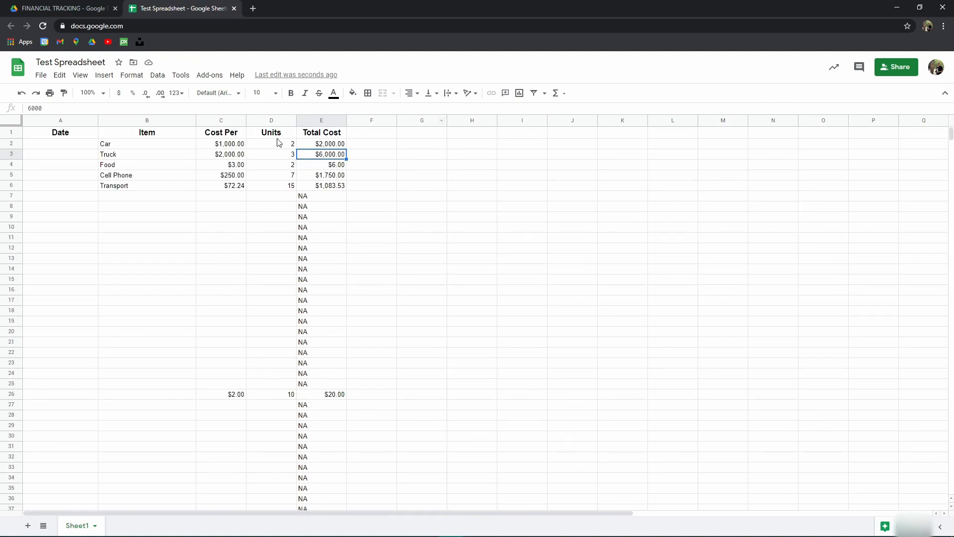
Change the value for blank rows in the E2 formula back to an empty string
{"action": "left_click", "coordinate": [334, 134]}
{"action": "left_click", "coordinate": [338, 147]}
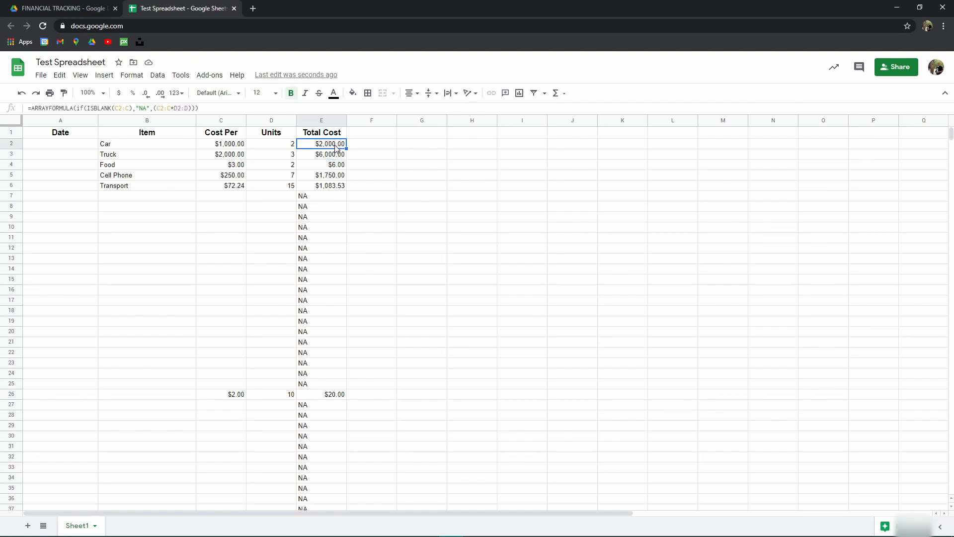
{"action": "left_click", "coordinate": [143, 109]}
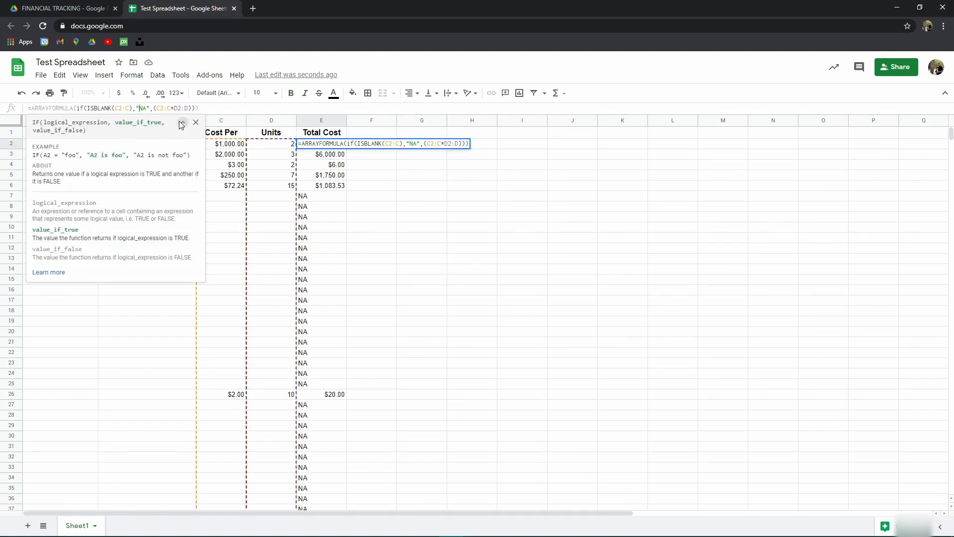
{"action": "key", "text": "BackSpace"}
{"action": "key", "text": "BackSpace"}
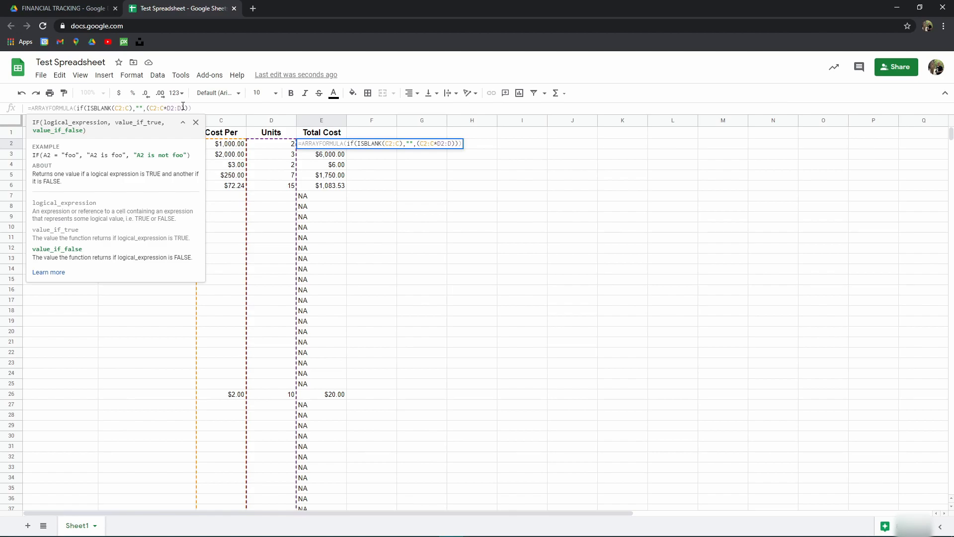
Review the C2:C*D2:D multiplication and the closing parentheses in the E2 formula, and commit the formula
{"action": "left_click_drag", "start_coordinate": [150, 109], "coordinate": [162, 109]}
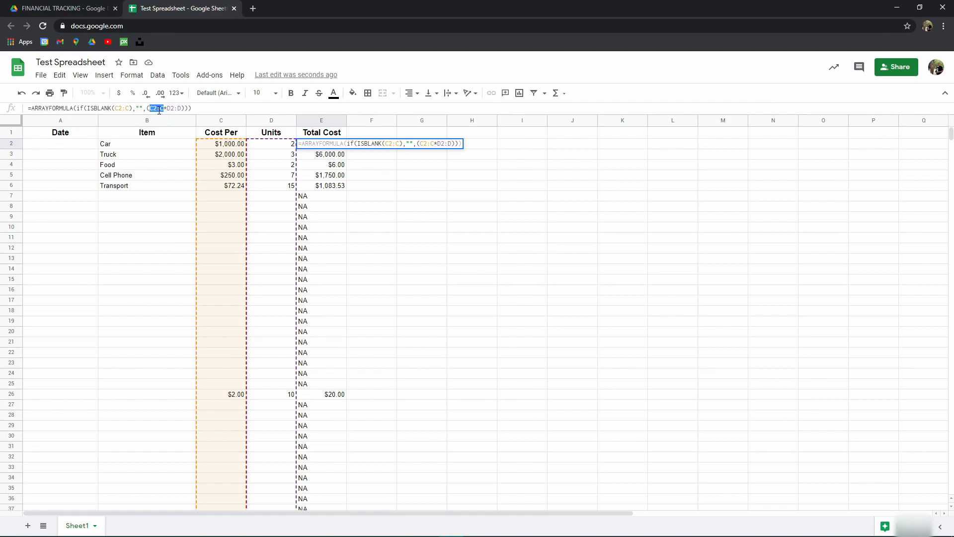
{"action": "left_click", "coordinate": [161, 110]}
{"action": "left_click_drag", "start_coordinate": [168, 109], "coordinate": [172, 110]}
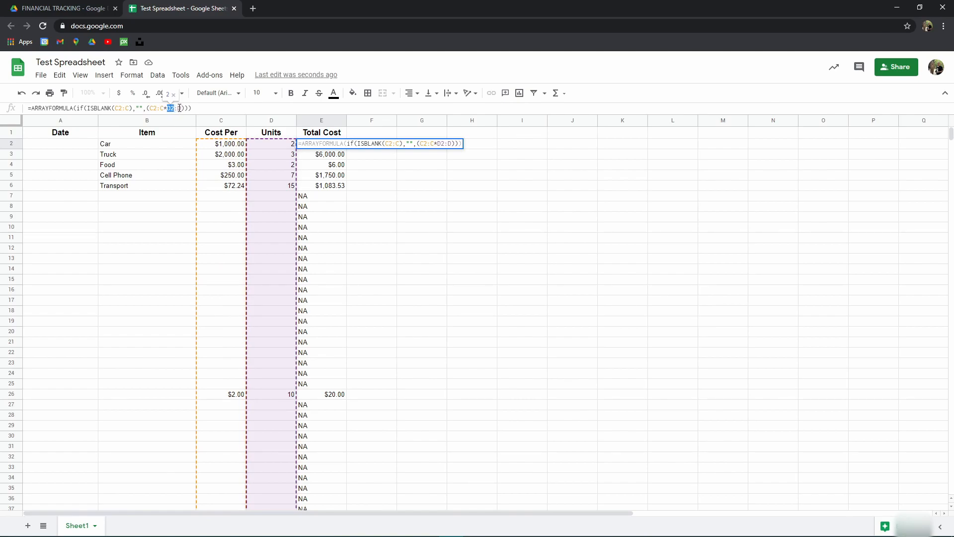
{"action": "left_click", "coordinate": [180, 109]}
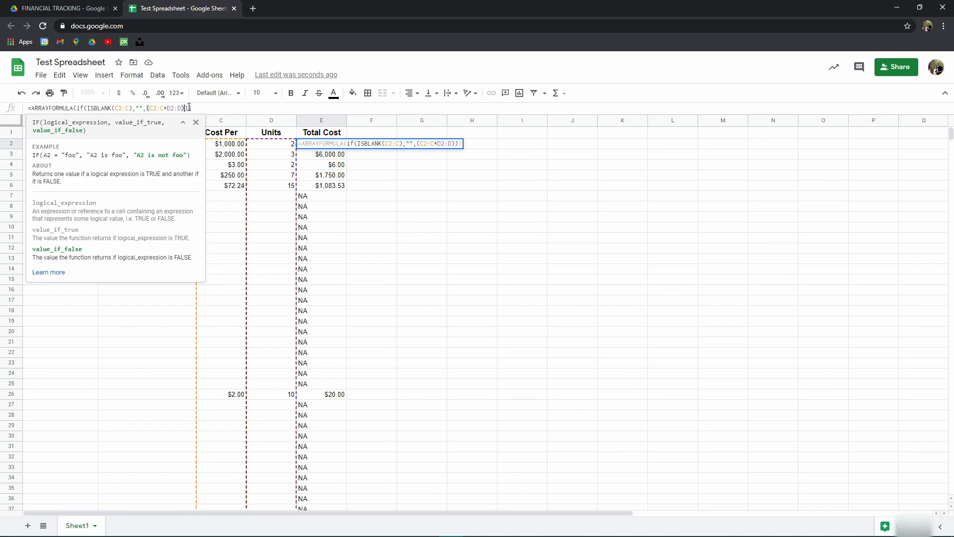
{"action": "left_click", "coordinate": [188, 108]}
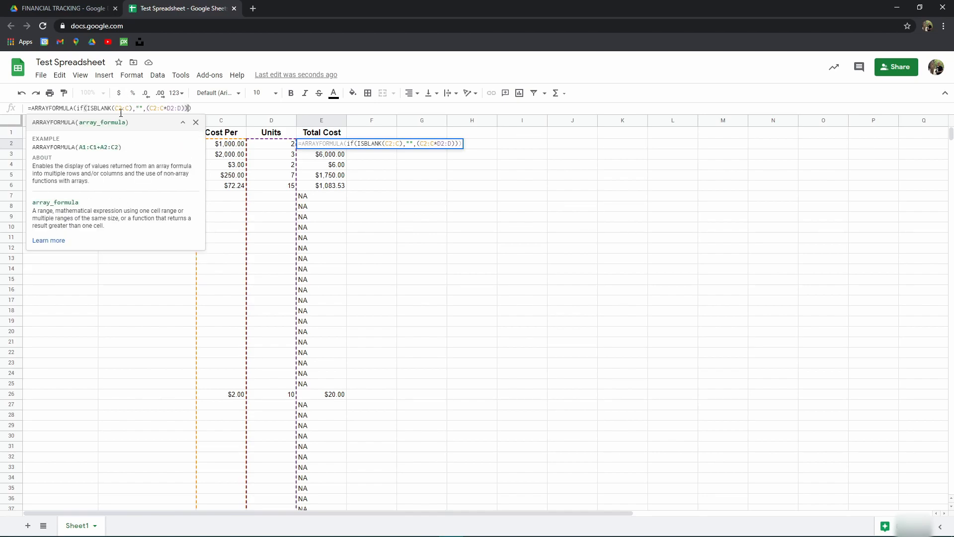
{"action": "left_click", "coordinate": [191, 108]}
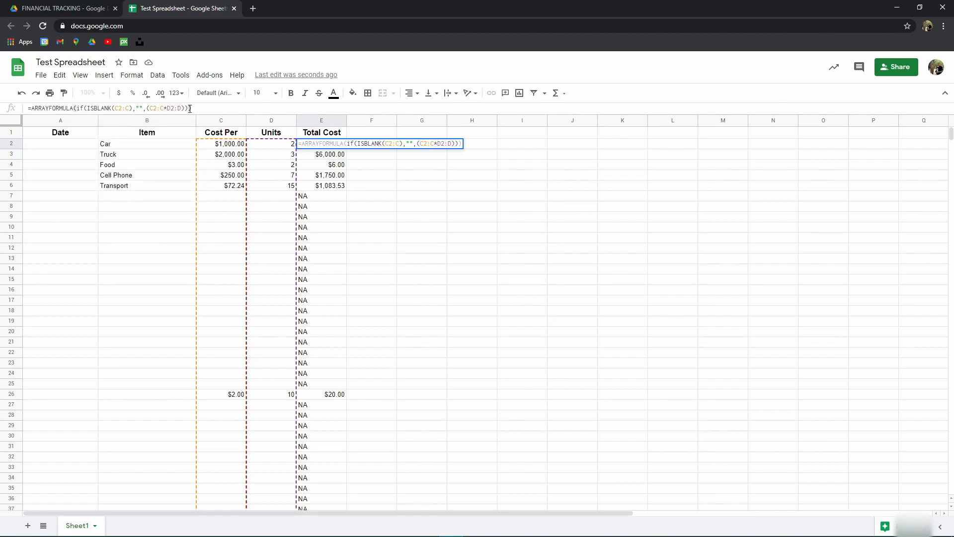
{"action": "key", "text": "Return"}
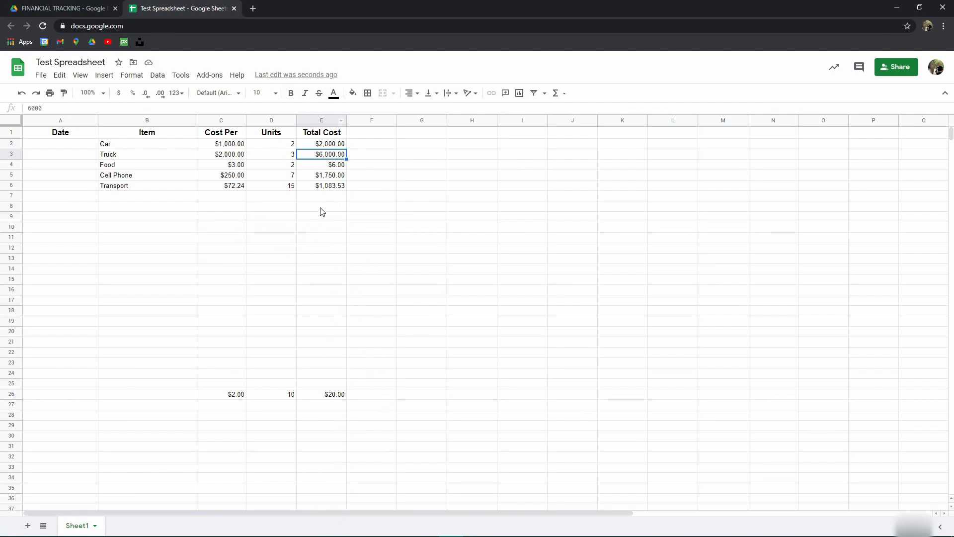
Protect the entire Total Cost column E as a range with the description "Lock Totals Formula" and set its permissions
{"action": "left_click", "coordinate": [320, 120]}
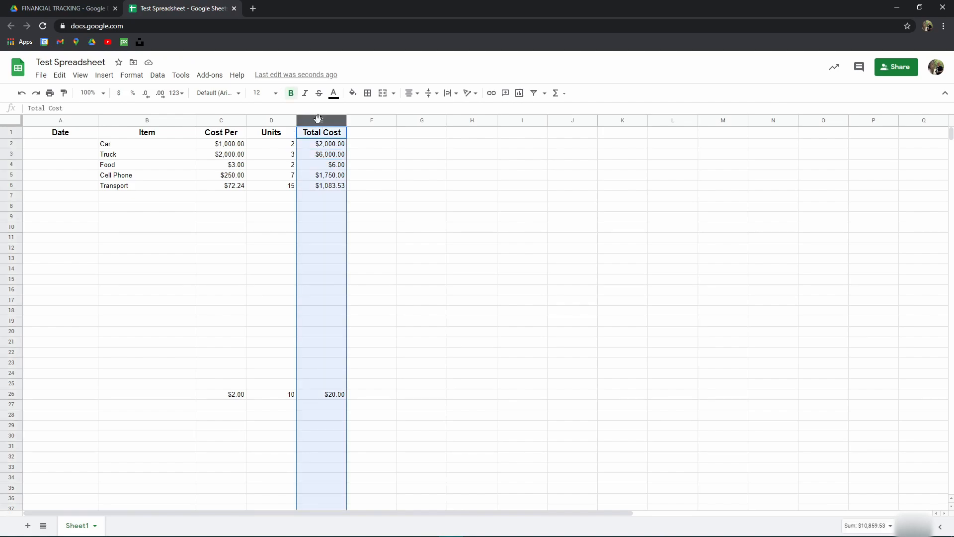
{"action": "left_click", "coordinate": [141, 79]}
{"action": "mouse_move", "coordinate": [159, 80]}
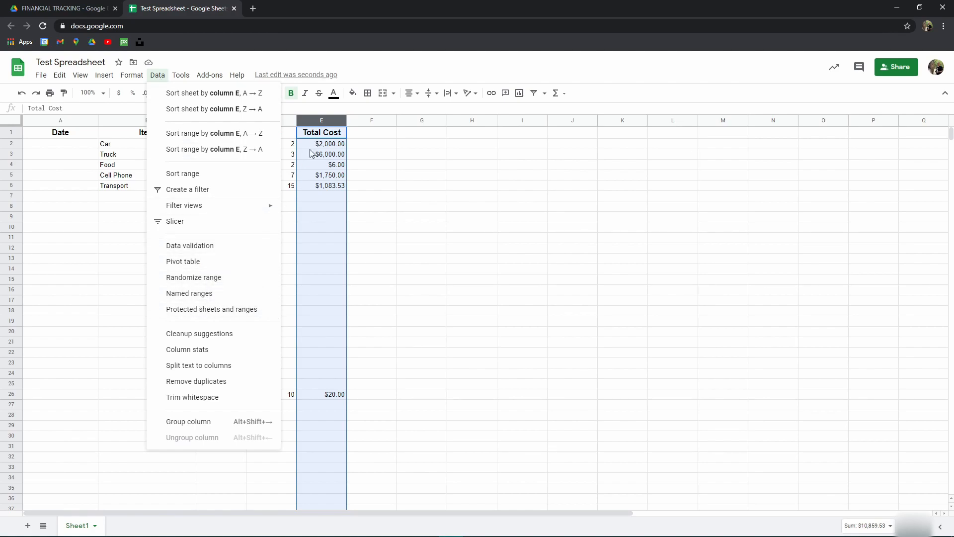
{"action": "left_click", "coordinate": [199, 312]}
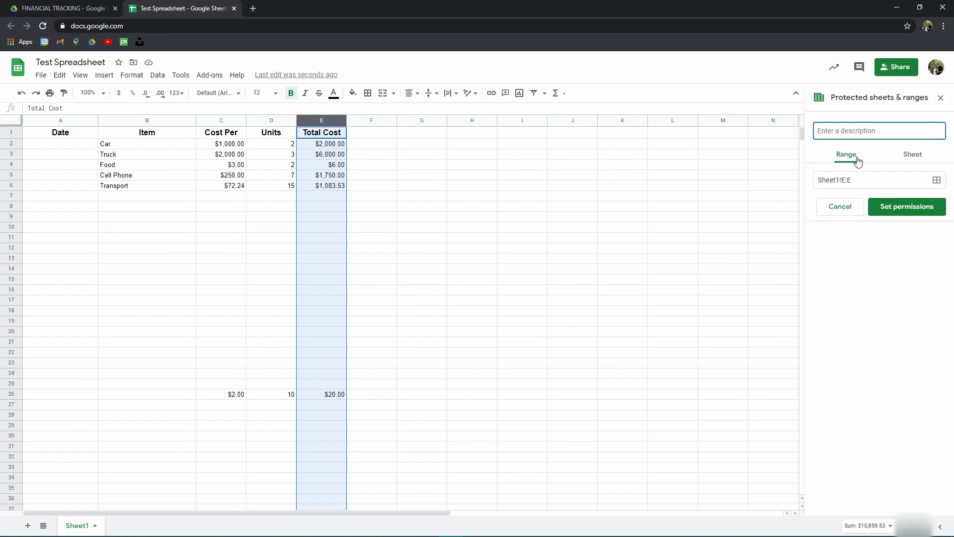
{"action": "type", "text": "Lock Totals Formula"}
{"action": "left_click", "coordinate": [886, 207]}
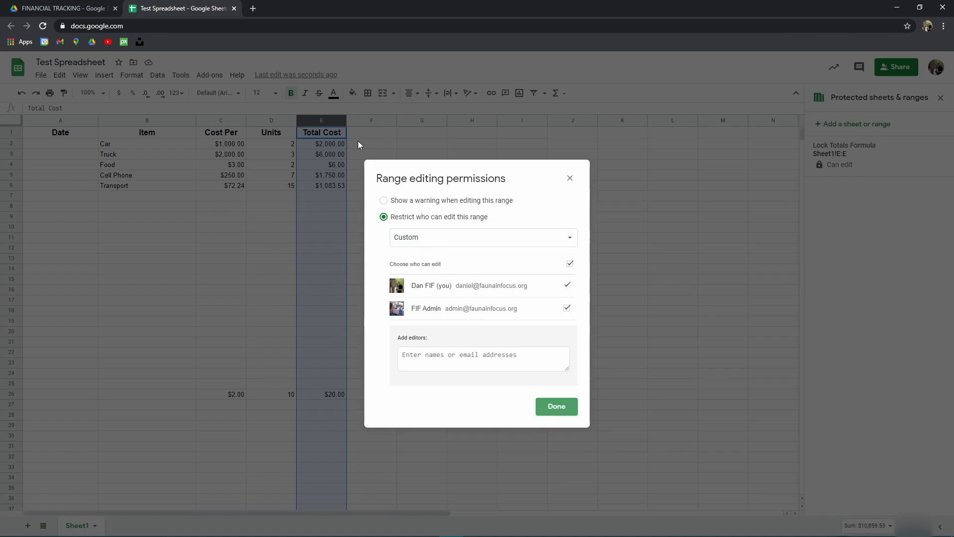
Save the range editing permissions with editing restricted to the custom list of selected editors
{"action": "left_click", "coordinate": [557, 402]}
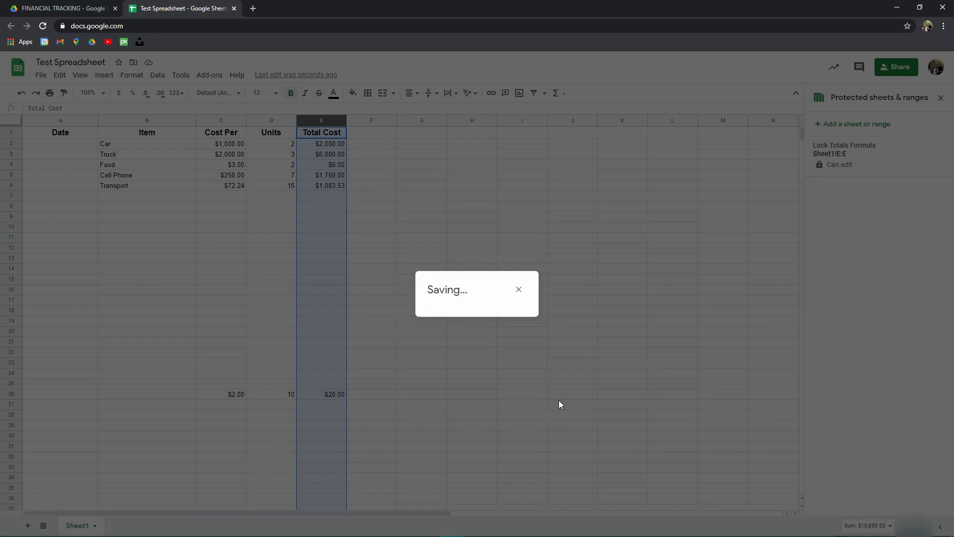
{"action": "left_click", "coordinate": [517, 289]}
{"action": "left_click", "coordinate": [880, 259]}
Enter a test cost of 12 and 2 units in row 17, and inspect cell E17 and the formula in E2
{"action": "left_click", "coordinate": [277, 273]}
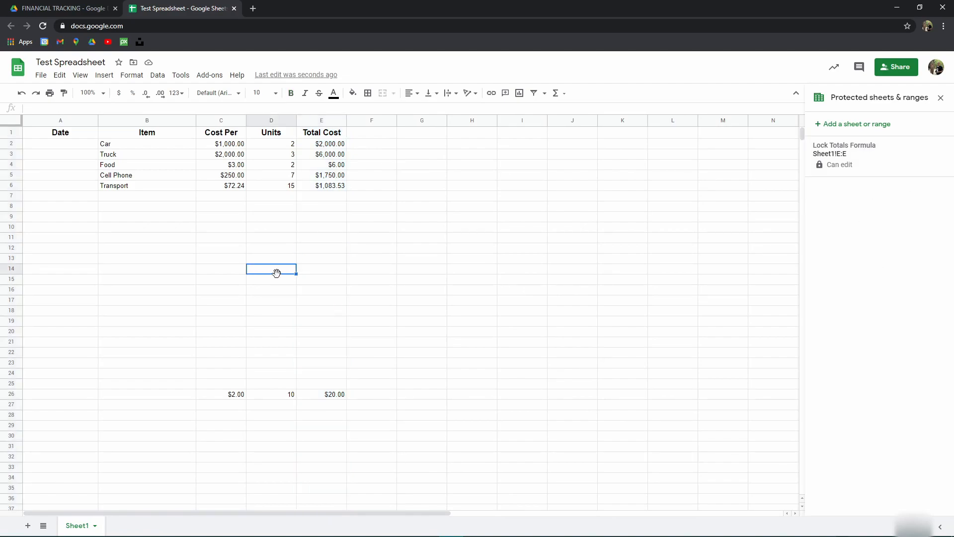
{"action": "left_click", "coordinate": [248, 300]}
{"action": "left_click", "coordinate": [235, 302]}
{"action": "type", "text": "12"}
{"action": "key", "text": "Tab"}
{"action": "type", "text": "2"}
{"action": "key", "text": "Up"}
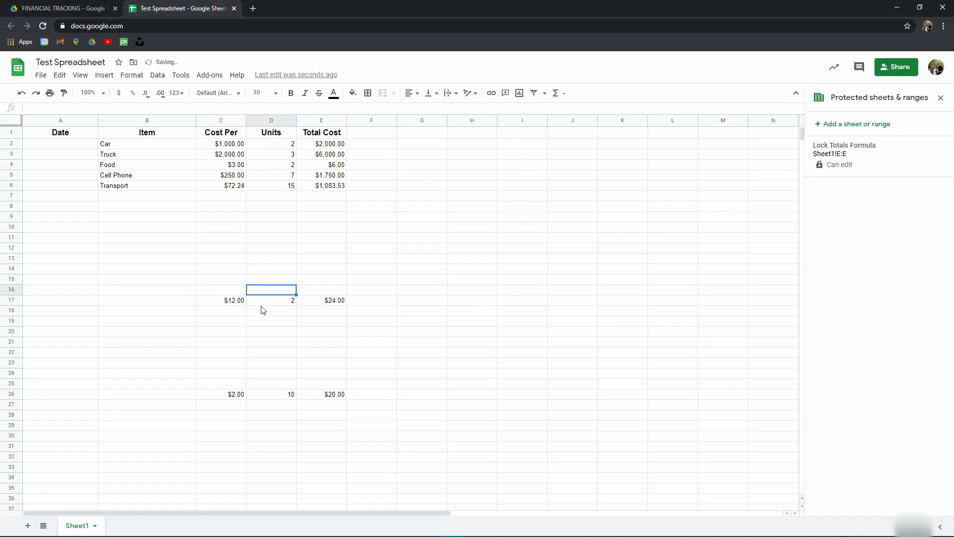
{"action": "left_click", "coordinate": [328, 301]}
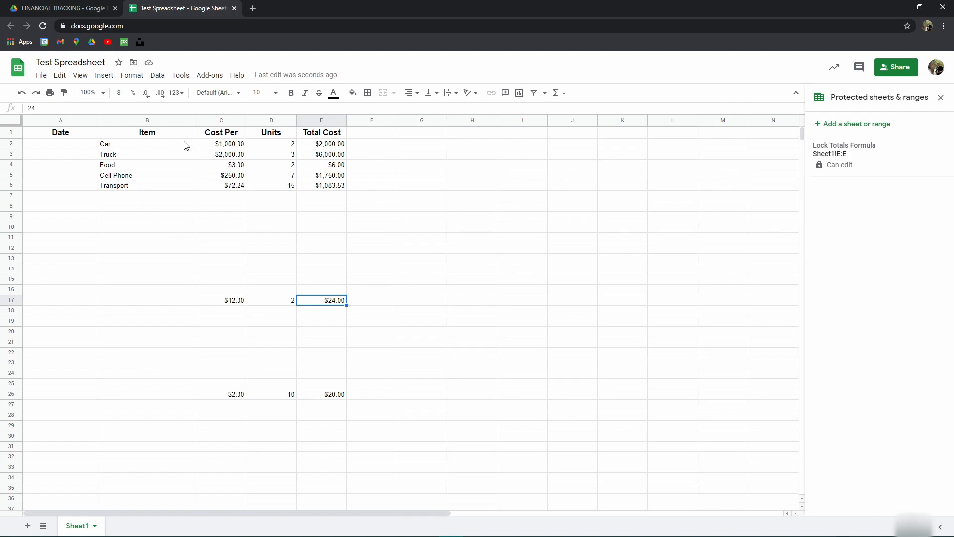
{"action": "left_click", "coordinate": [335, 146]}
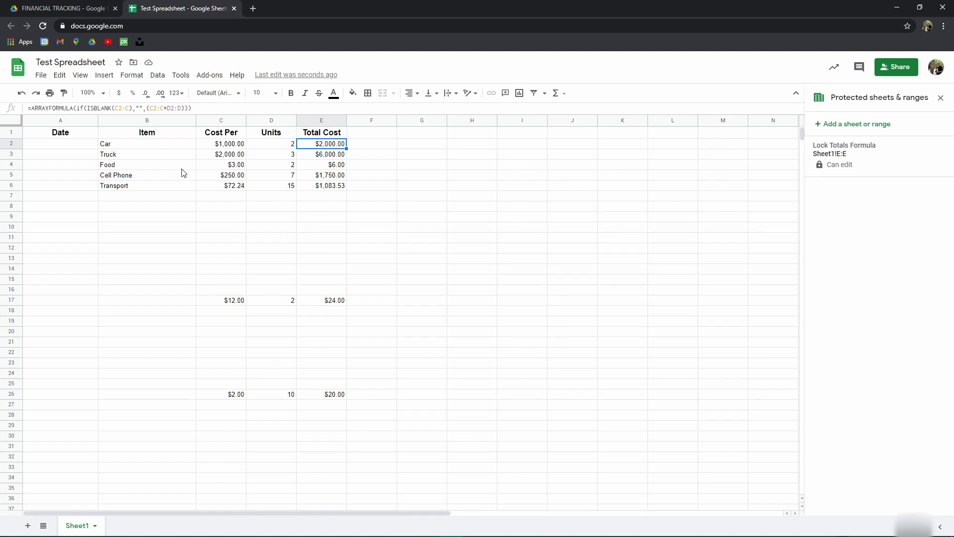
Clear the test costs and units from the range B14:D28
{"action": "left_click_drag", "start_coordinate": [195, 274], "coordinate": [277, 421]}
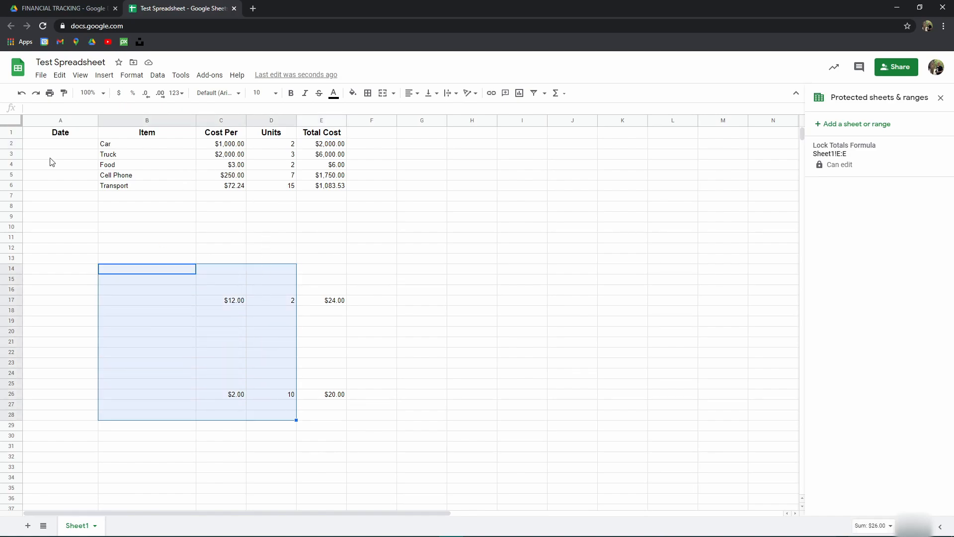
{"action": "key", "text": "Delete"}
{"action": "left_click", "coordinate": [228, 259]}
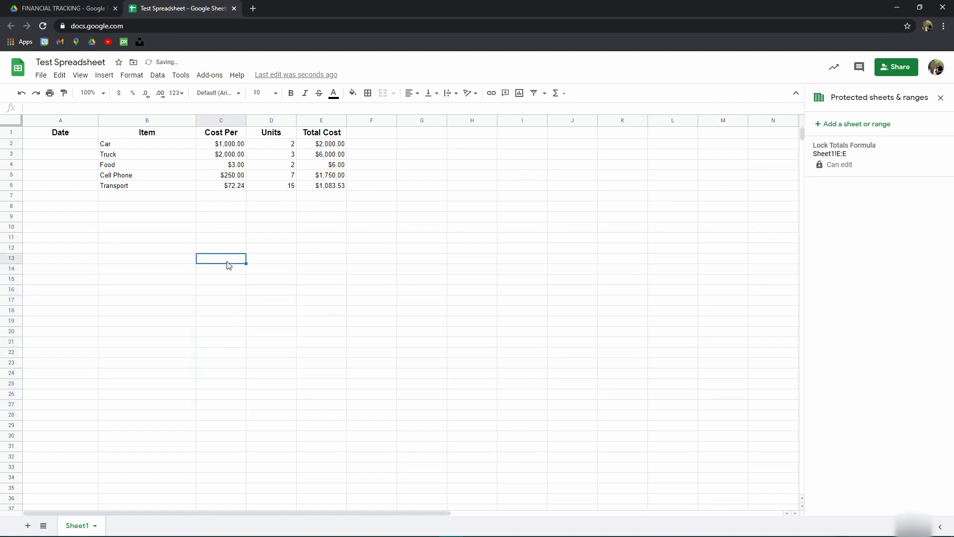